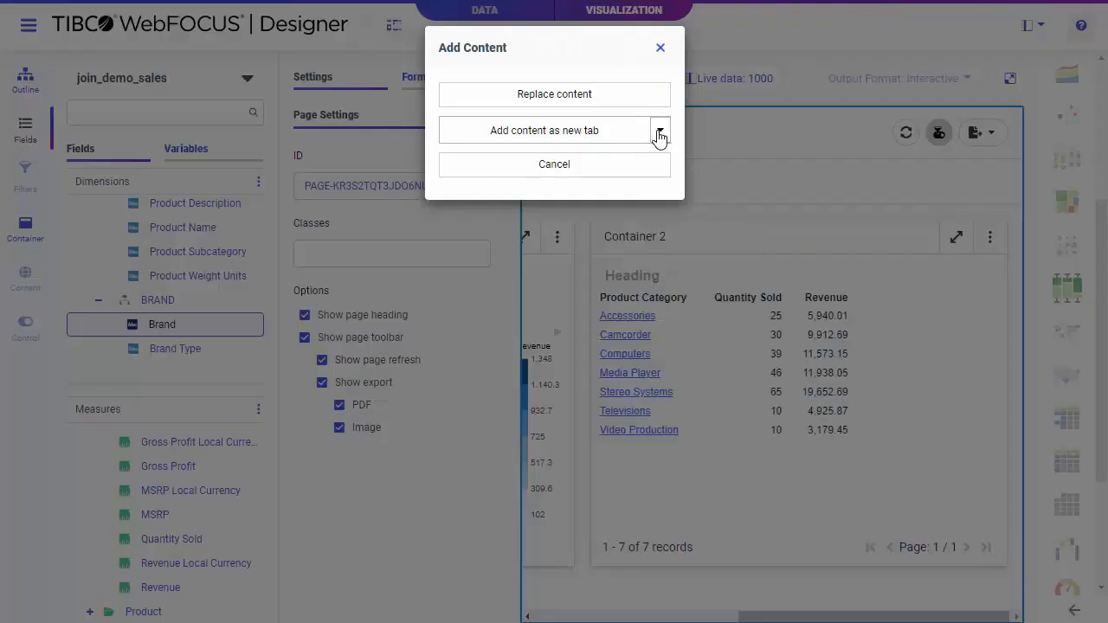
Step: Add the chart to Container 2 as a new tab and put Quantity Sold on its vertical axis
left_click(659, 132)
left_click(643, 173)
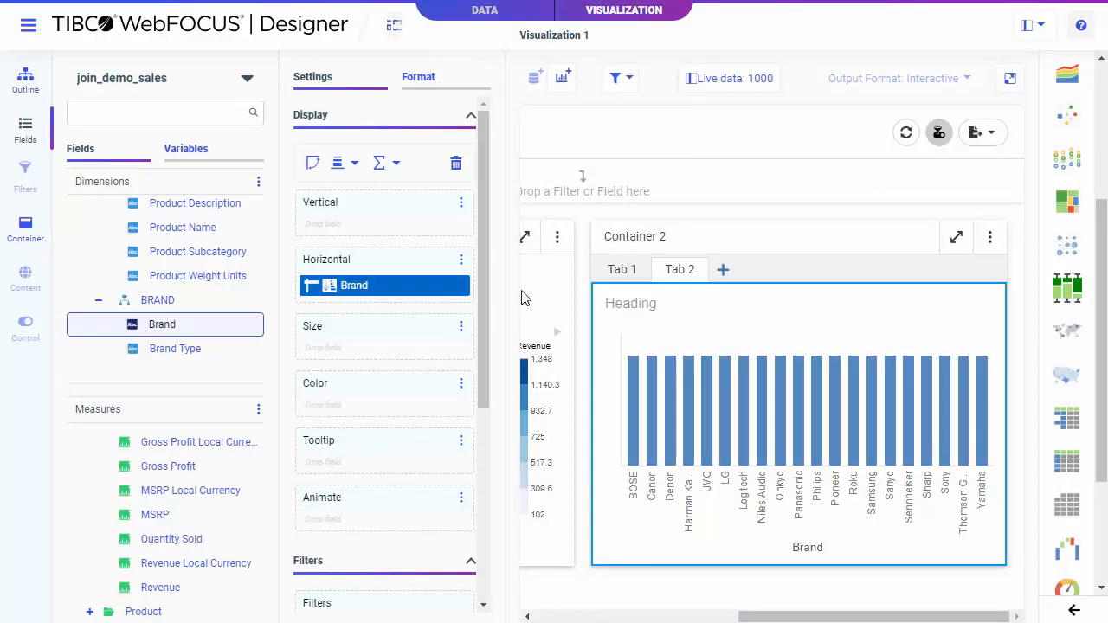
double_click(192, 538)
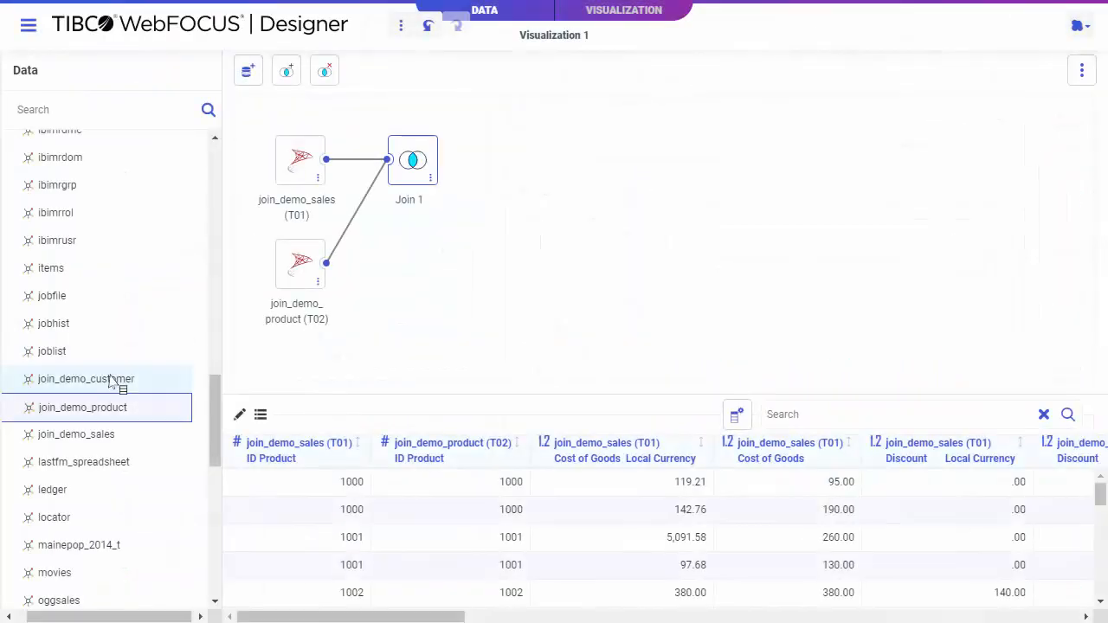
Step: Drag join_demo_customer into the join diagram of the data view
left_click_drag(113, 381, 352, 259)
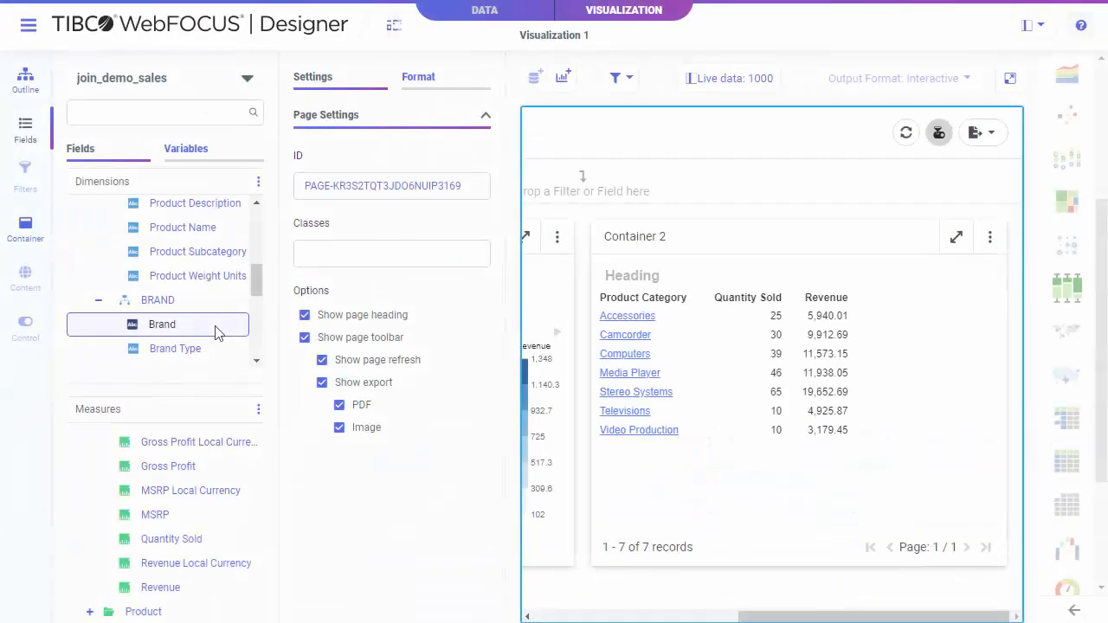
left_click_drag(217, 334, 754, 234)
Step: Add another visualization to Container 2 as a new tab, including Quantity Sold
left_click(659, 132)
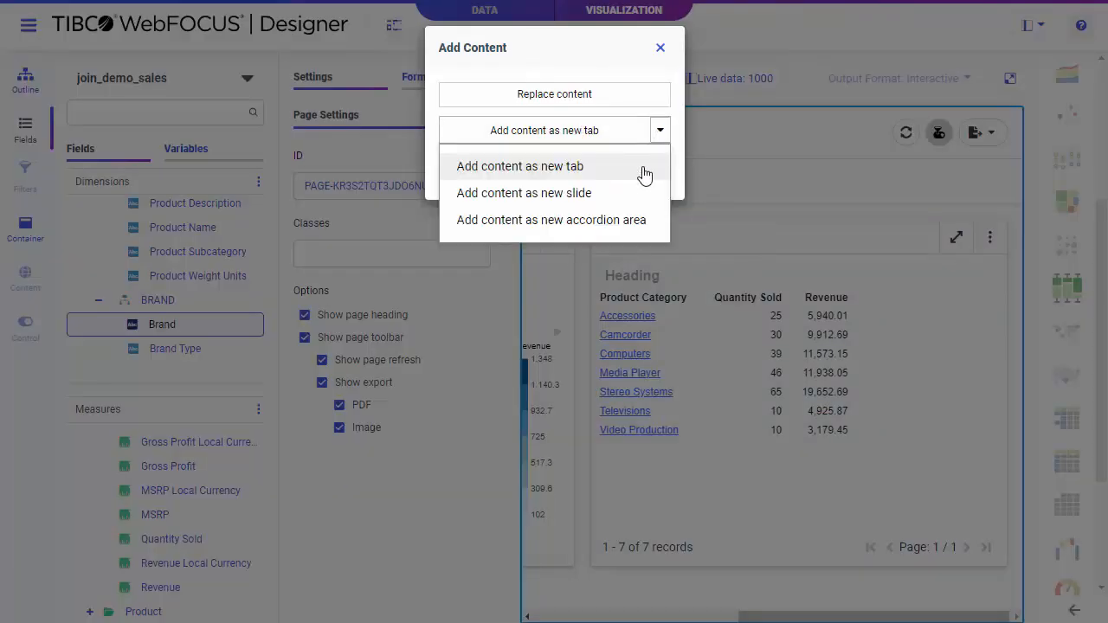
left_click(643, 167)
double_click(196, 538)
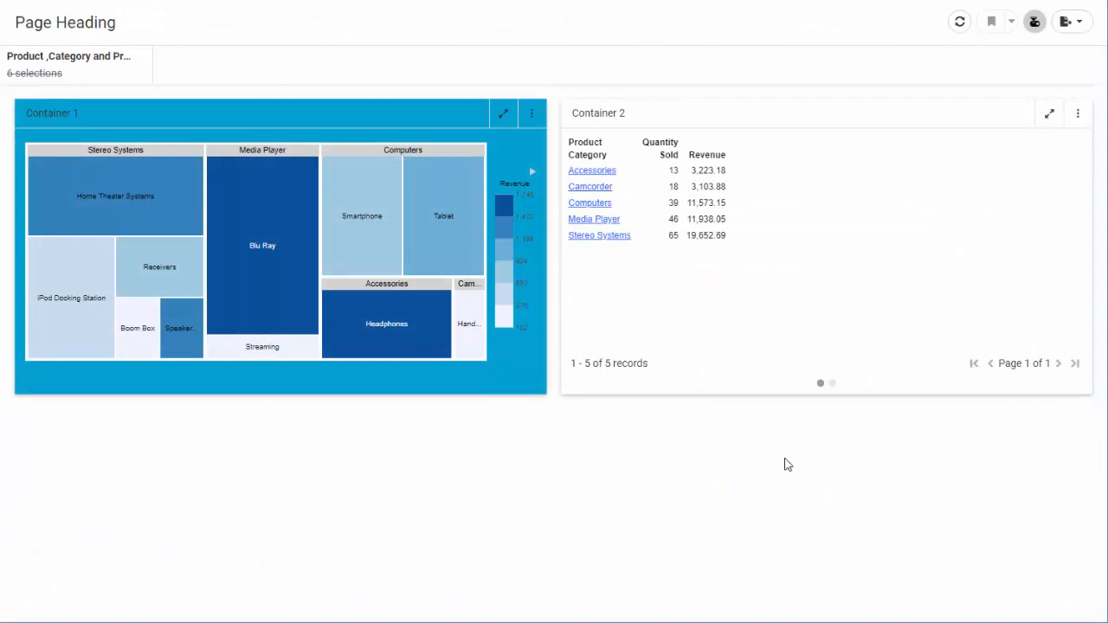
Step: Open the Camcorder drill-down link in the running page
left_click(591, 187)
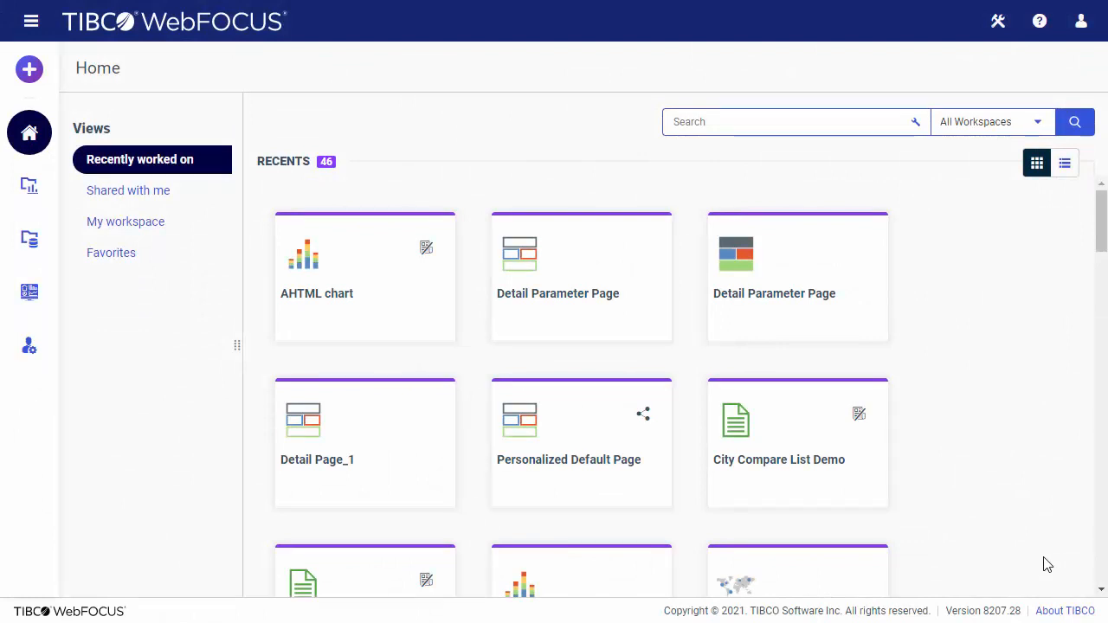
Step: Create a new visualization based on the join_demo_sales data source in baseapp
left_click(29, 71)
left_click(118, 111)
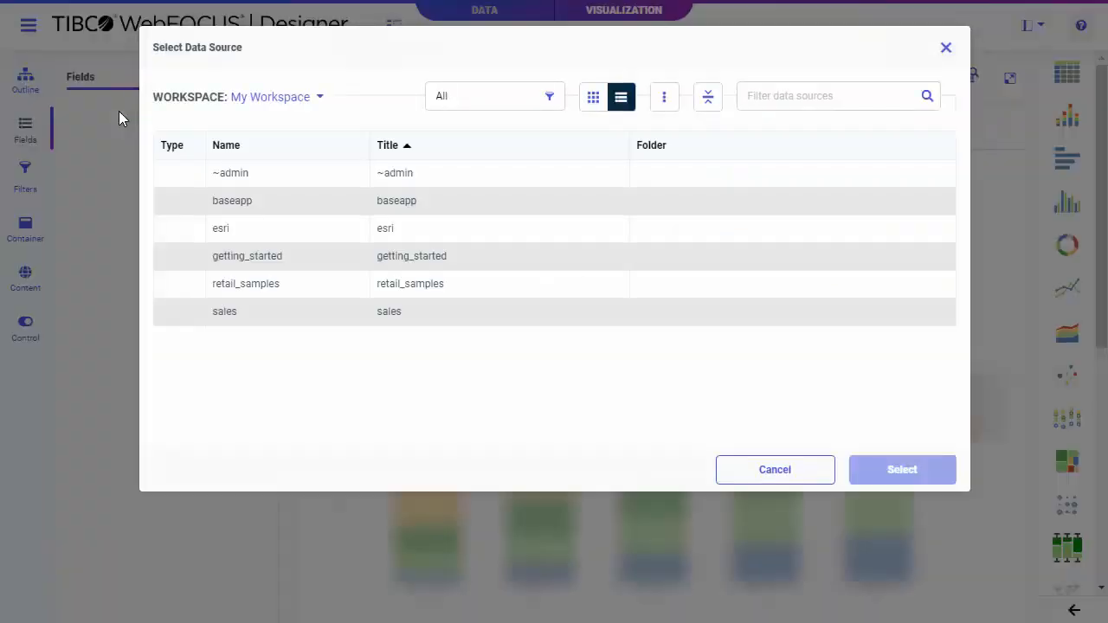
double_click(268, 202)
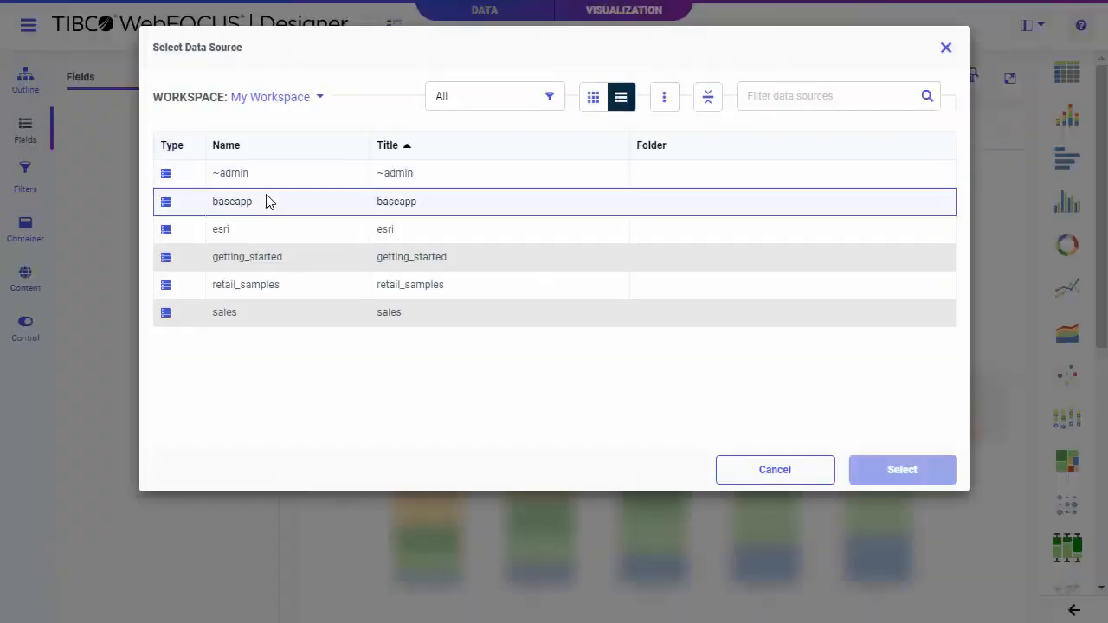
scroll(269, 213, "down", 10)
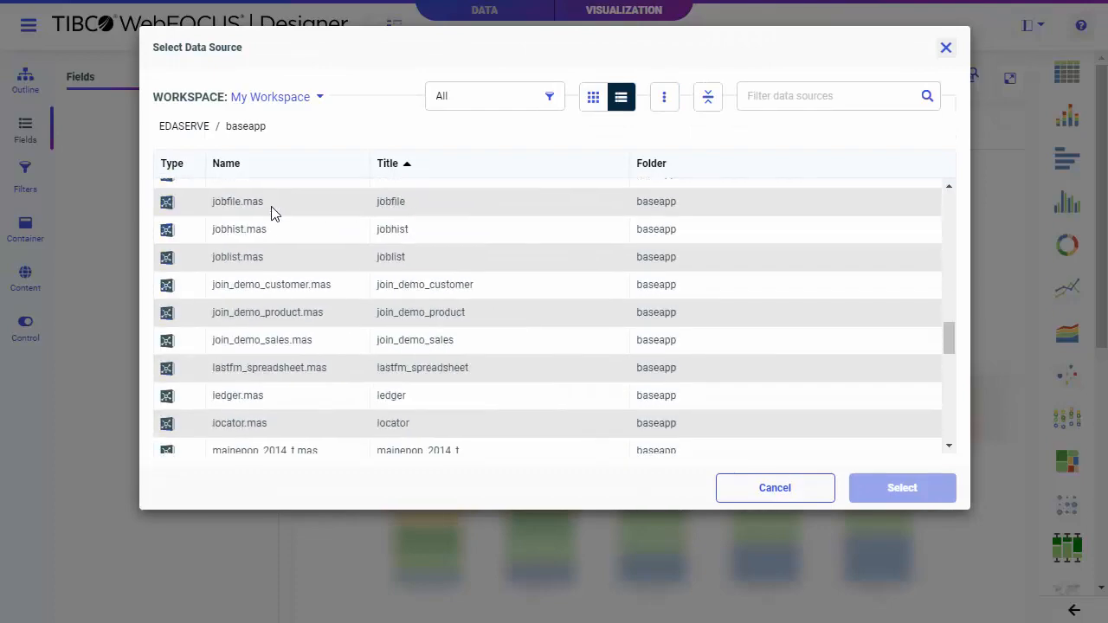
double_click(297, 339)
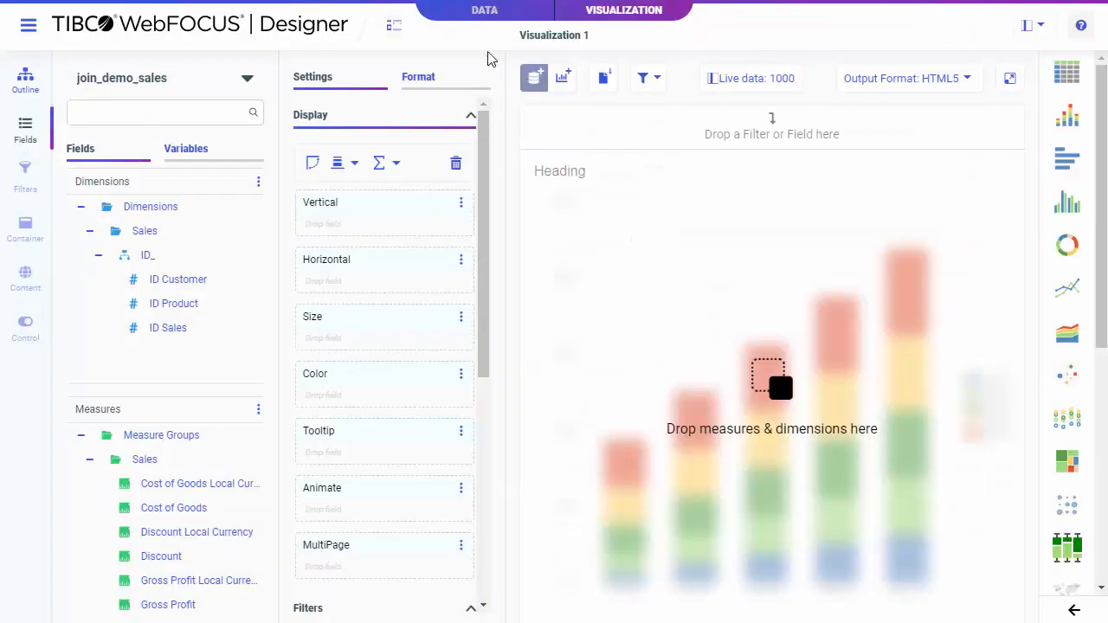
Step: In the data view, join join_demo_product to join_demo_sales
left_click(485, 15)
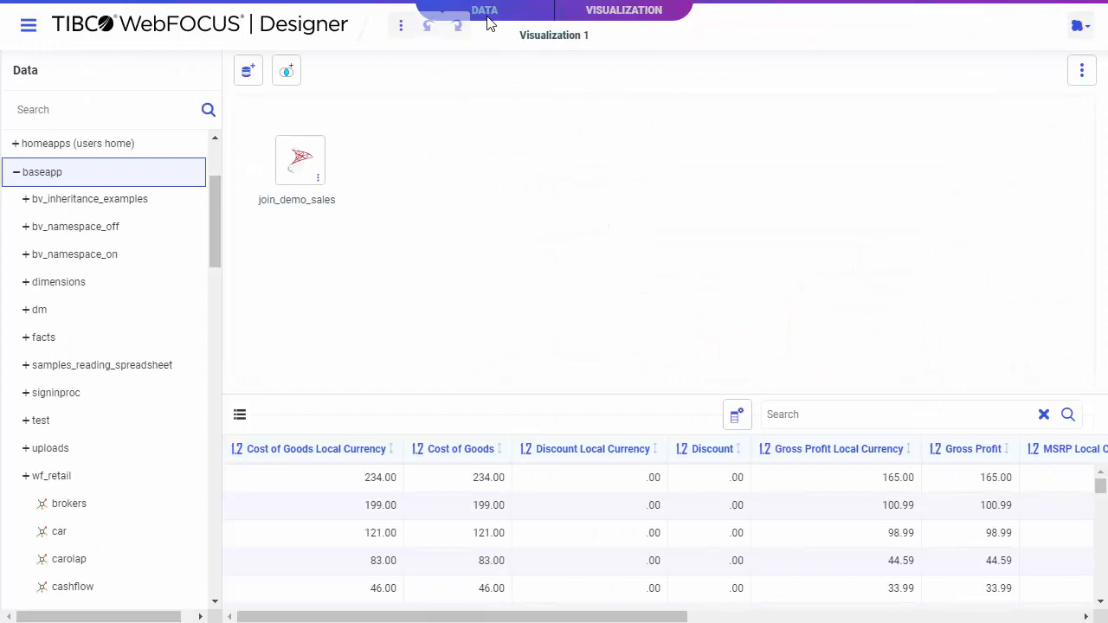
scroll(195, 255, "down", 15)
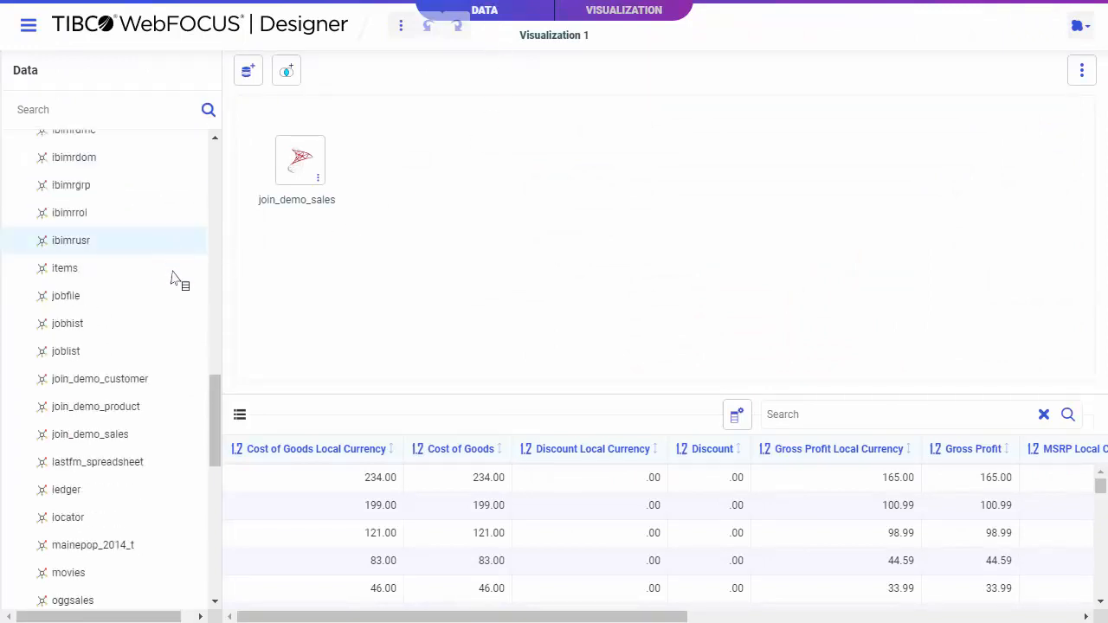
left_click_drag(145, 417, 362, 190)
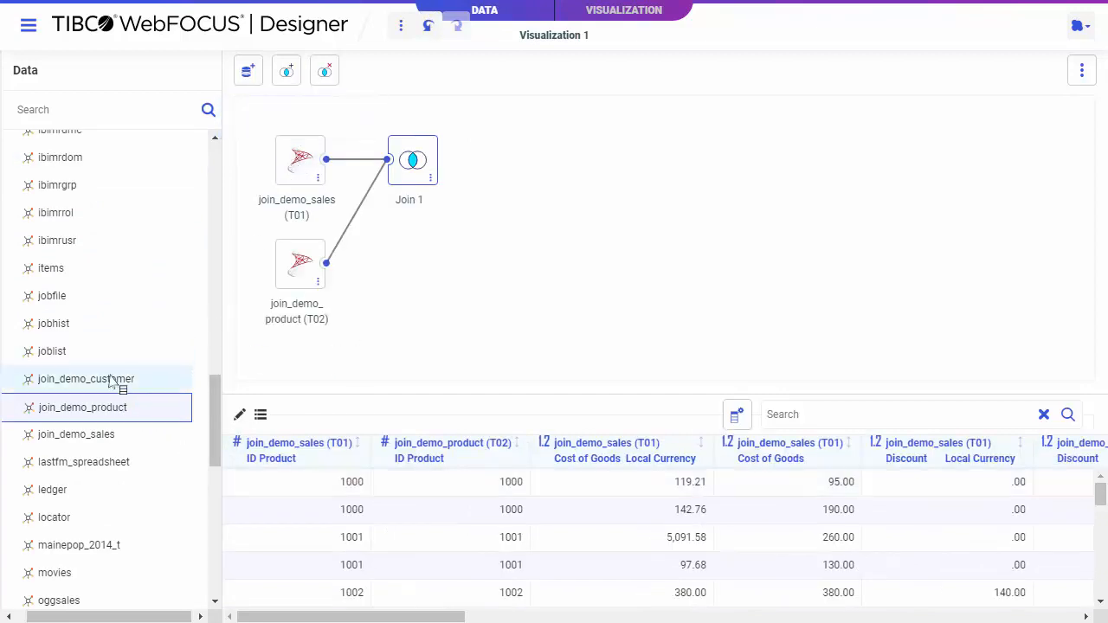
Step: Join join_demo_customer to join_demo_sales with an inner join on ID Customer
left_click_drag(118, 379, 294, 163)
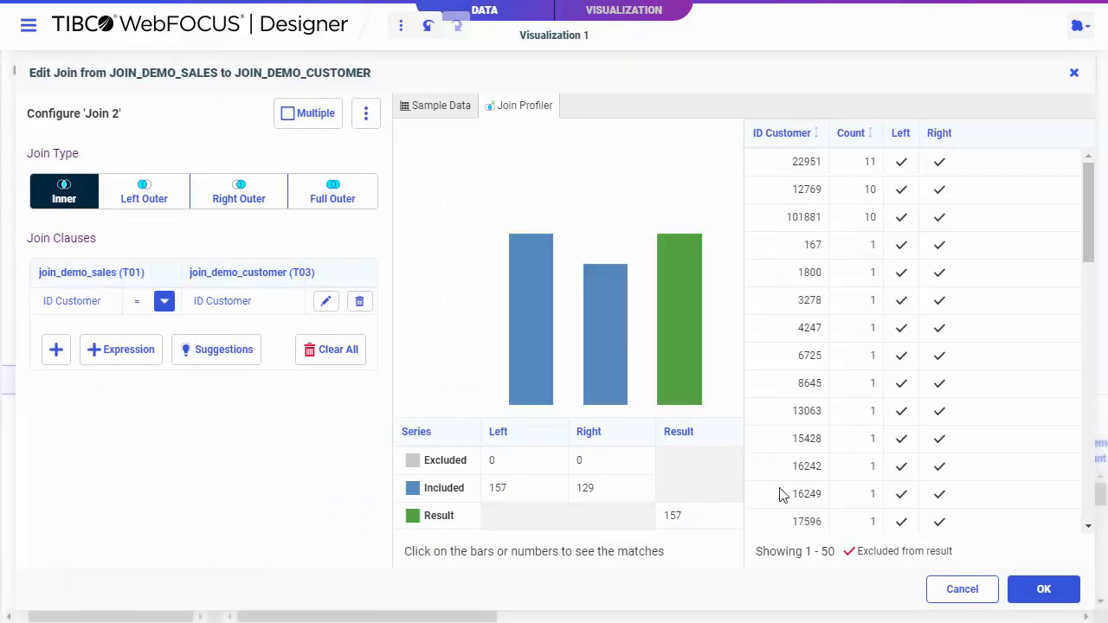
left_click(1043, 590)
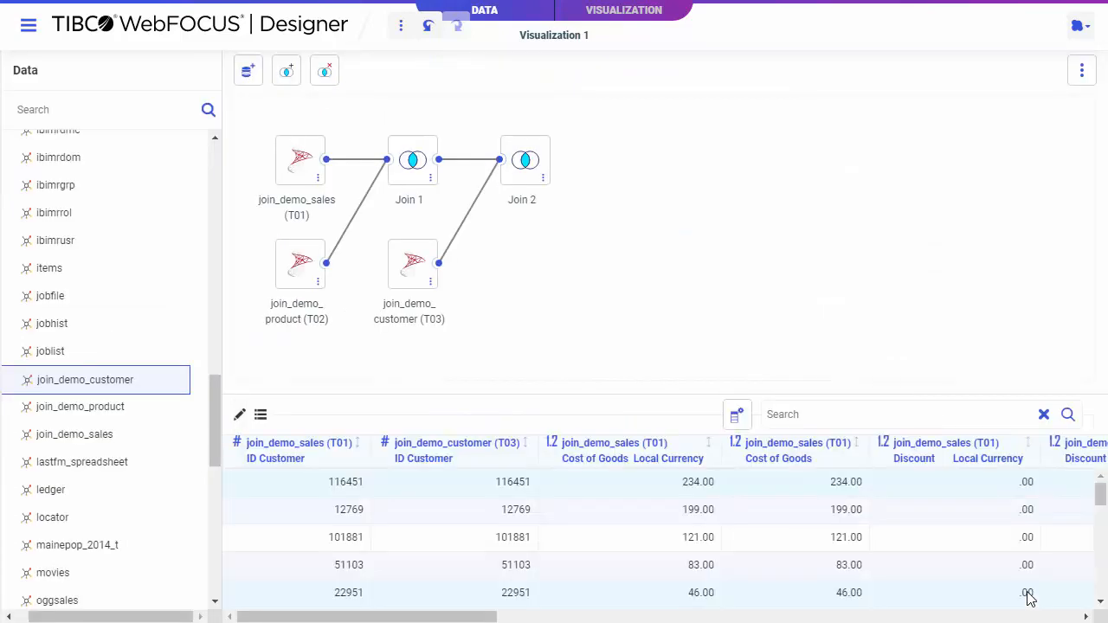
Step: Return to the visualization view and choose the treemap chart type
left_click(640, 11)
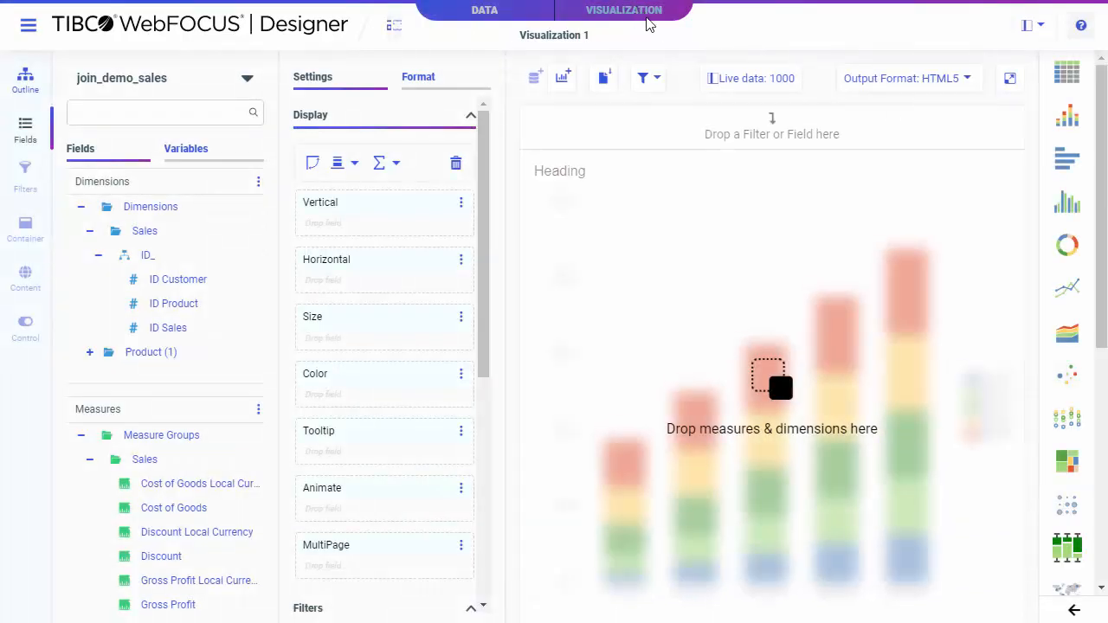
left_click(1067, 468)
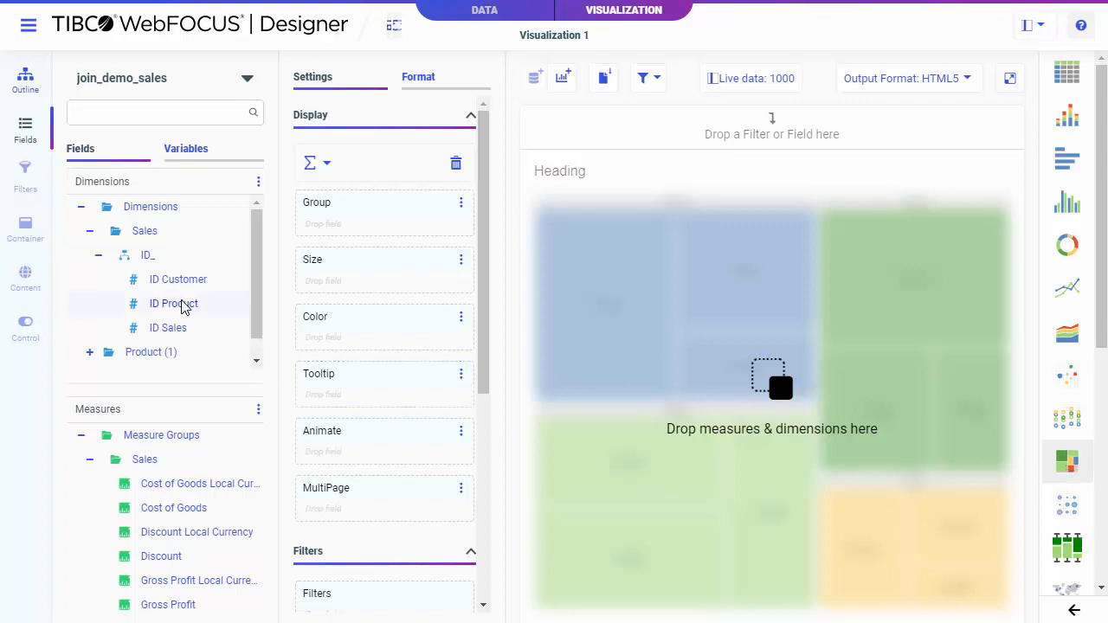
Step: Add Product Category and Product Subcategory to the treemap's Group bucket
scroll(173, 312, "down", 1)
left_click(89, 331)
scroll(94, 338, "down", 1)
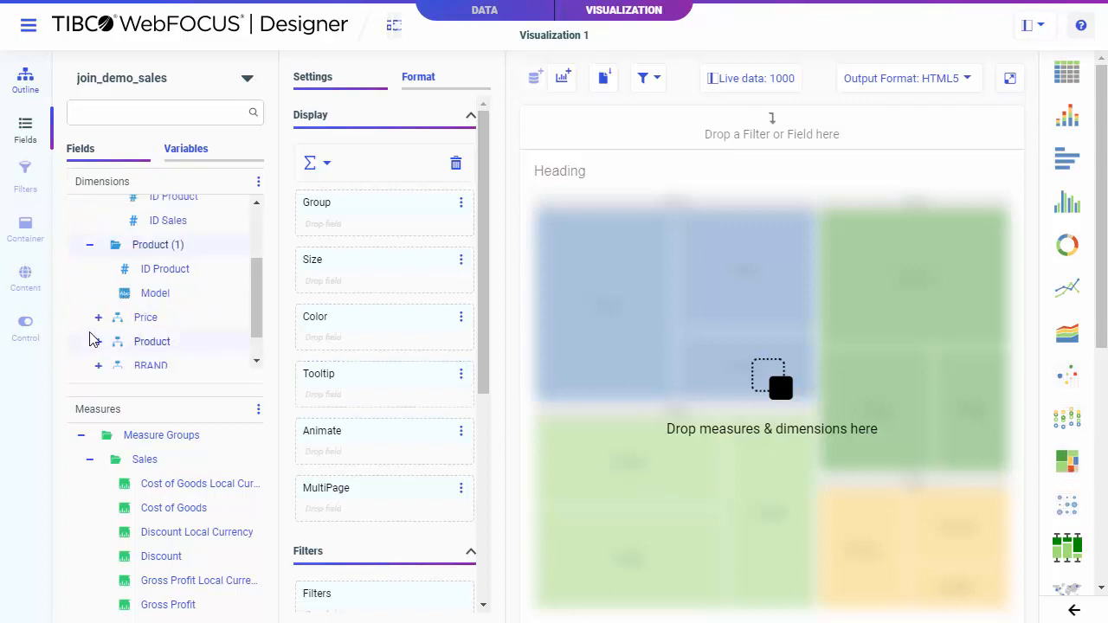
left_click(98, 342)
scroll(109, 329, "down", 2)
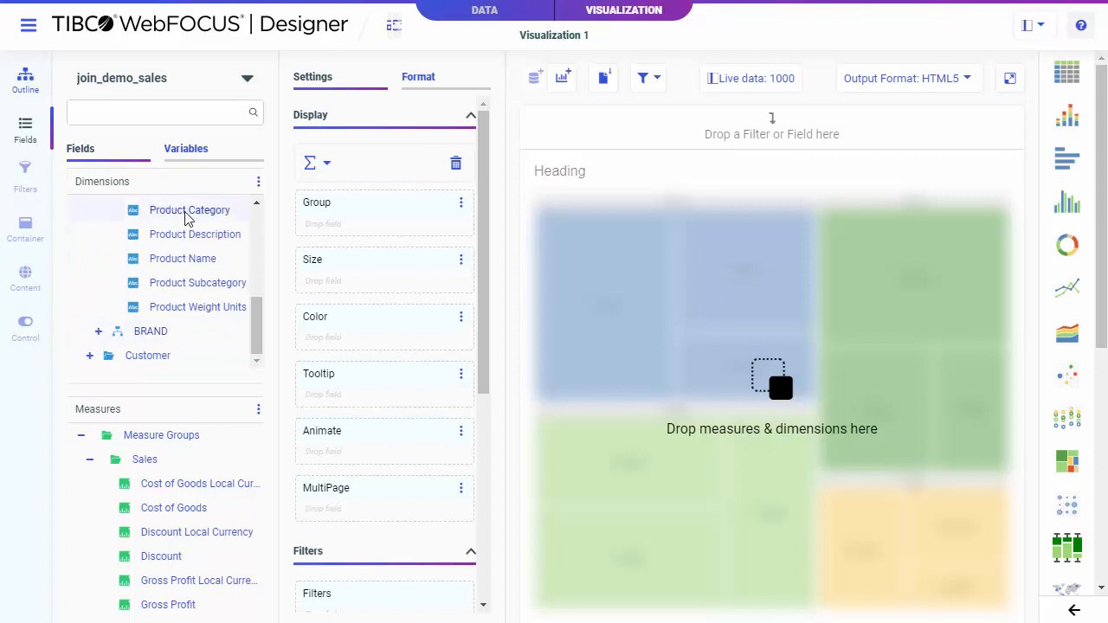
left_click_drag(187, 212, 325, 223)
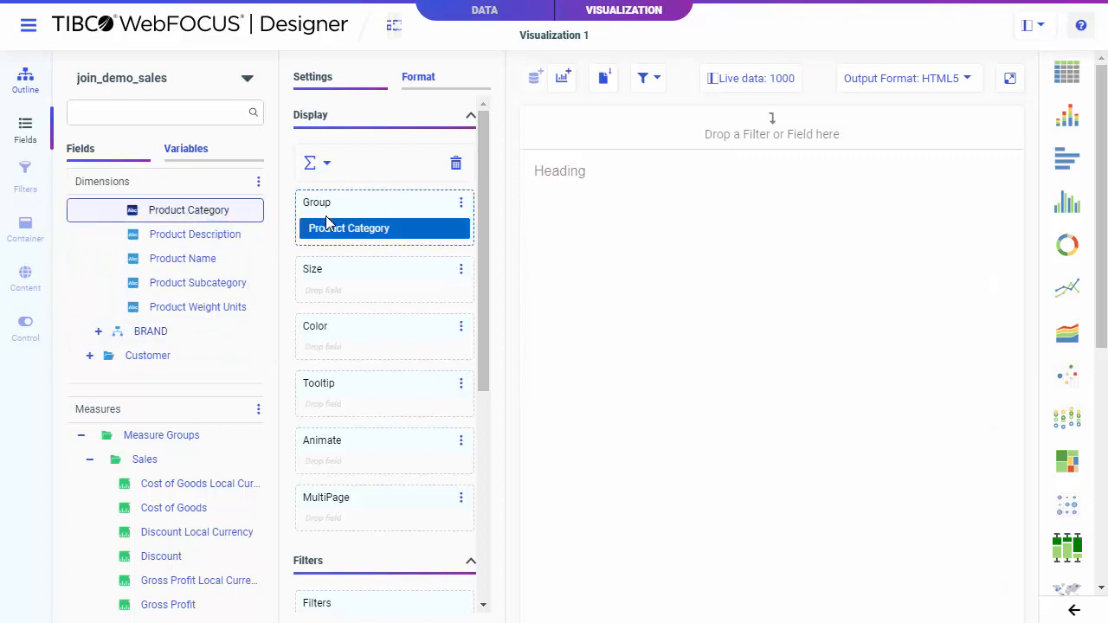
left_click_drag(243, 284, 347, 250)
Step: Size the treemap by Quantity Sold and color it by Revenue
scroll(198, 497, "down", 3)
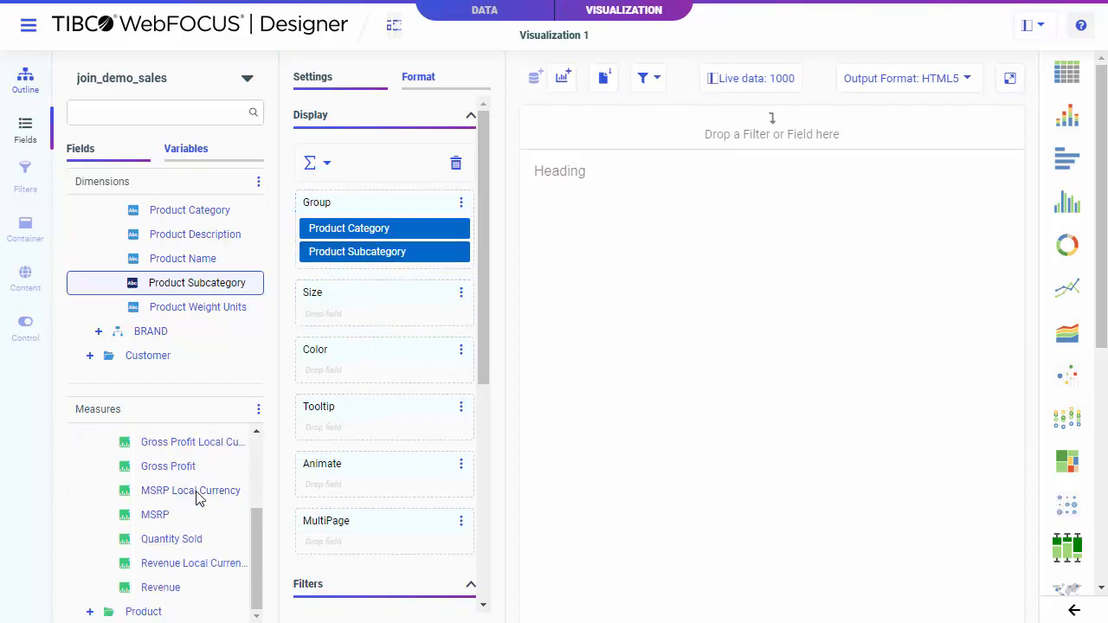
left_click_drag(167, 544, 372, 319)
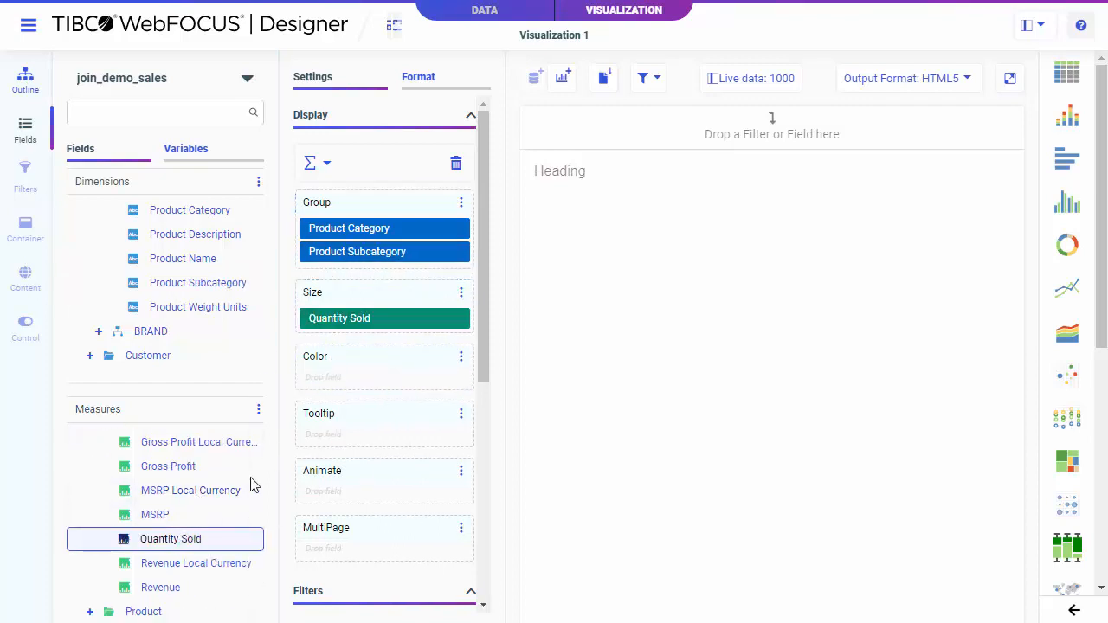
left_click_drag(171, 594, 340, 381)
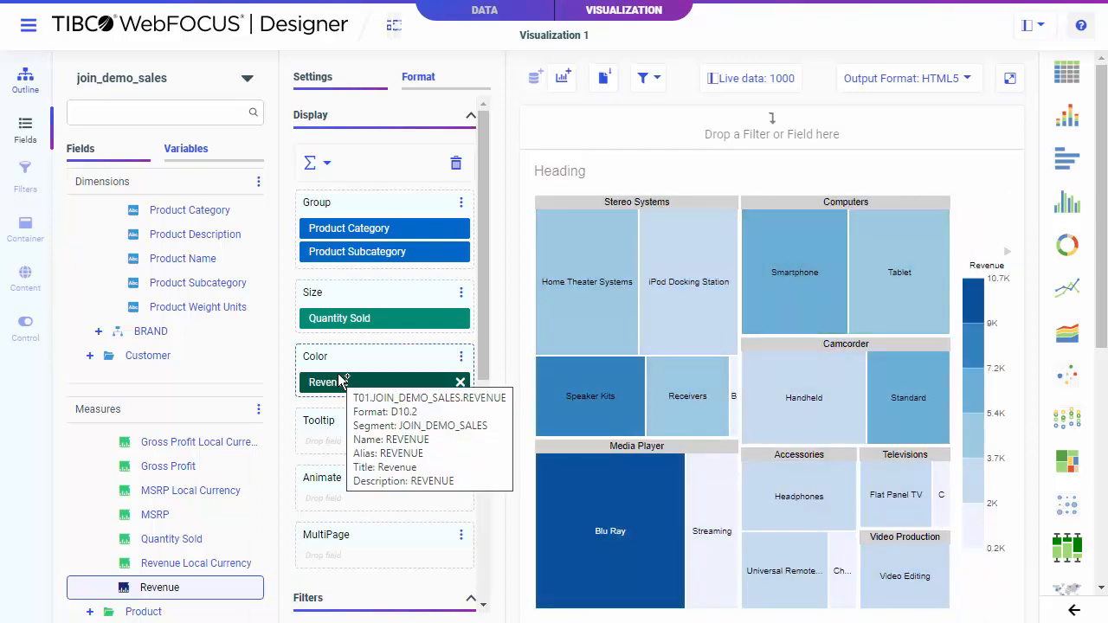
Step: Lasso-select the three Televisions and Video Production tiles and exclude them from the chart
left_click_drag(979, 589, 853, 469)
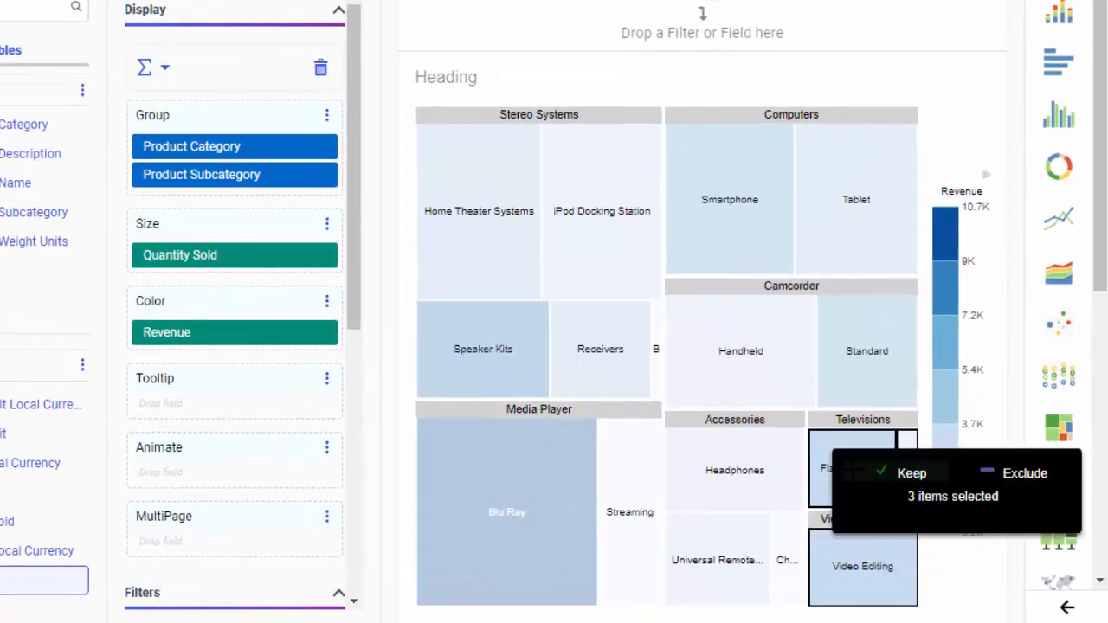
left_click(997, 474)
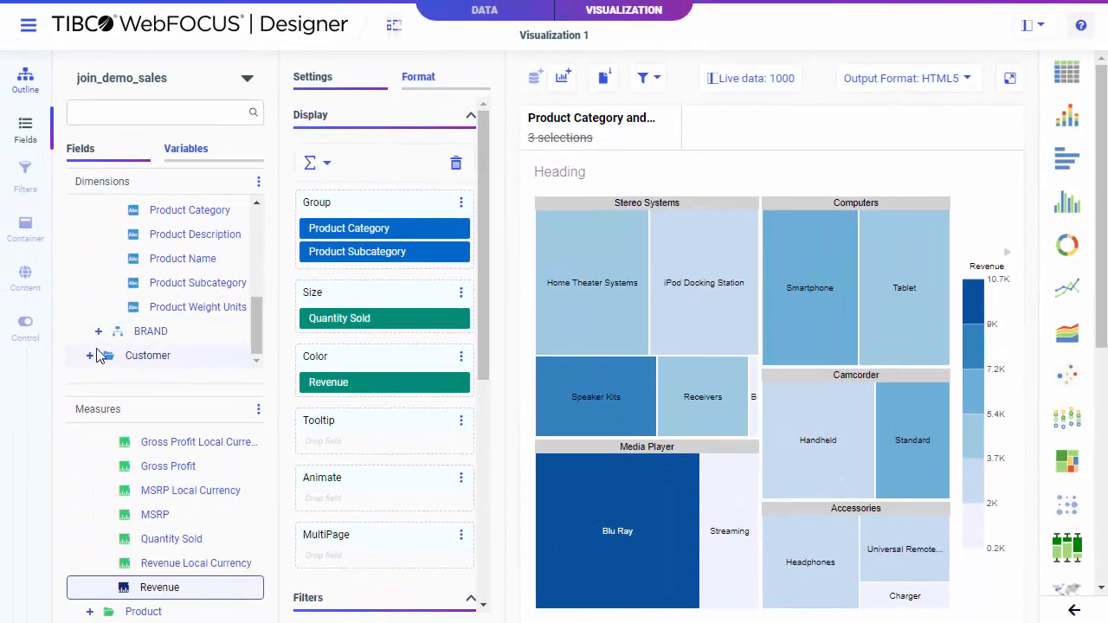
Step: Add Customer Country from the customer geography hierarchy as a filter prompt on the filter bar
left_click(92, 354)
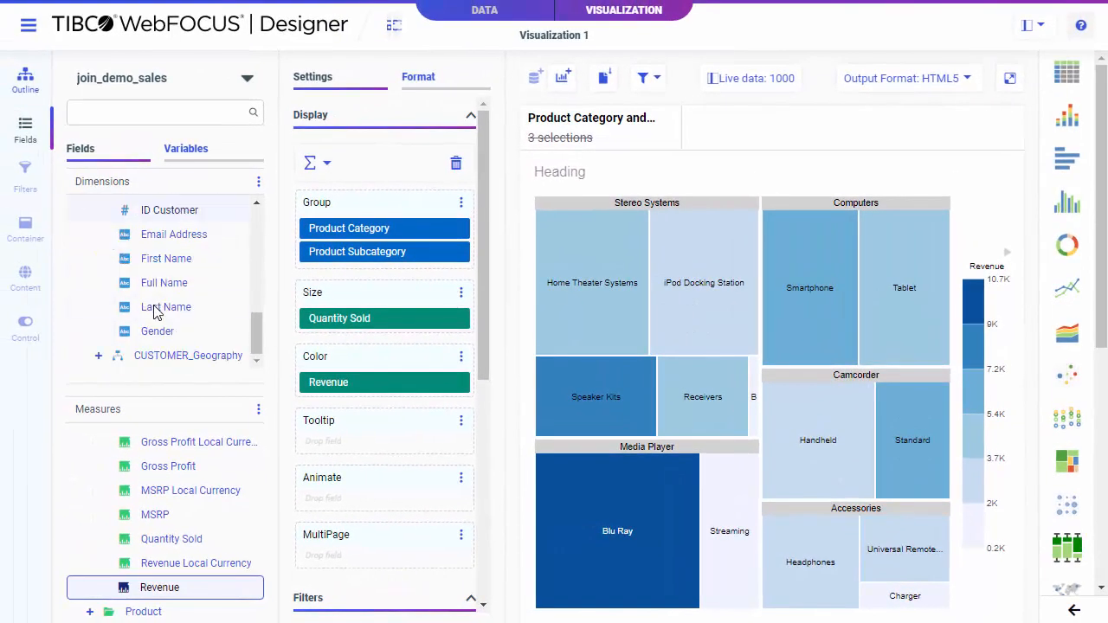
left_click(97, 355)
scroll(130, 342, "down", 2)
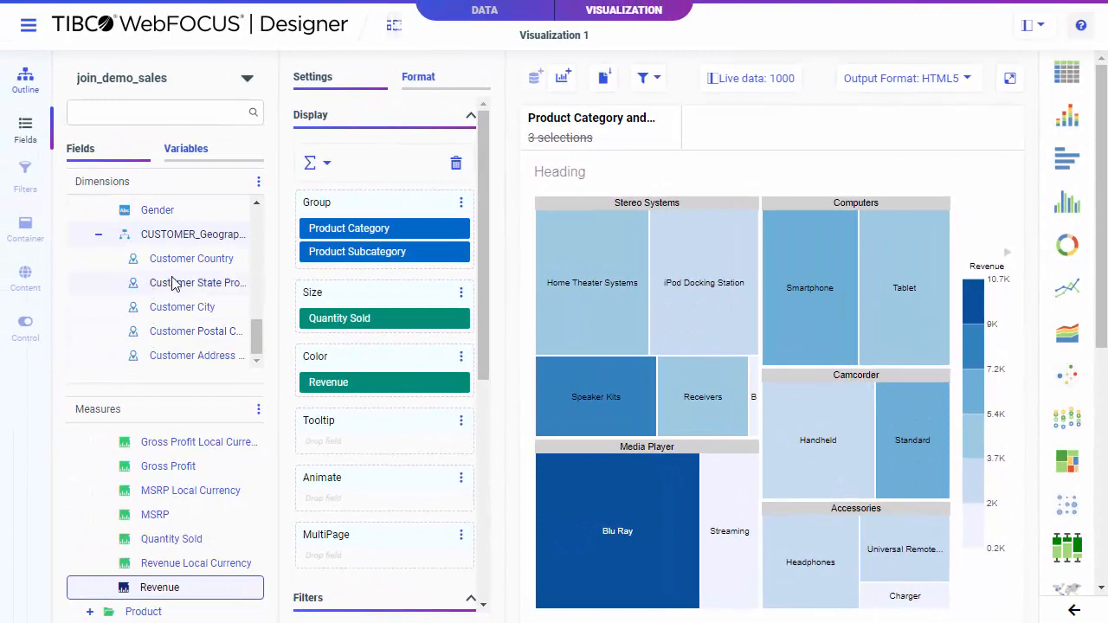
left_click_drag(156, 267, 722, 141)
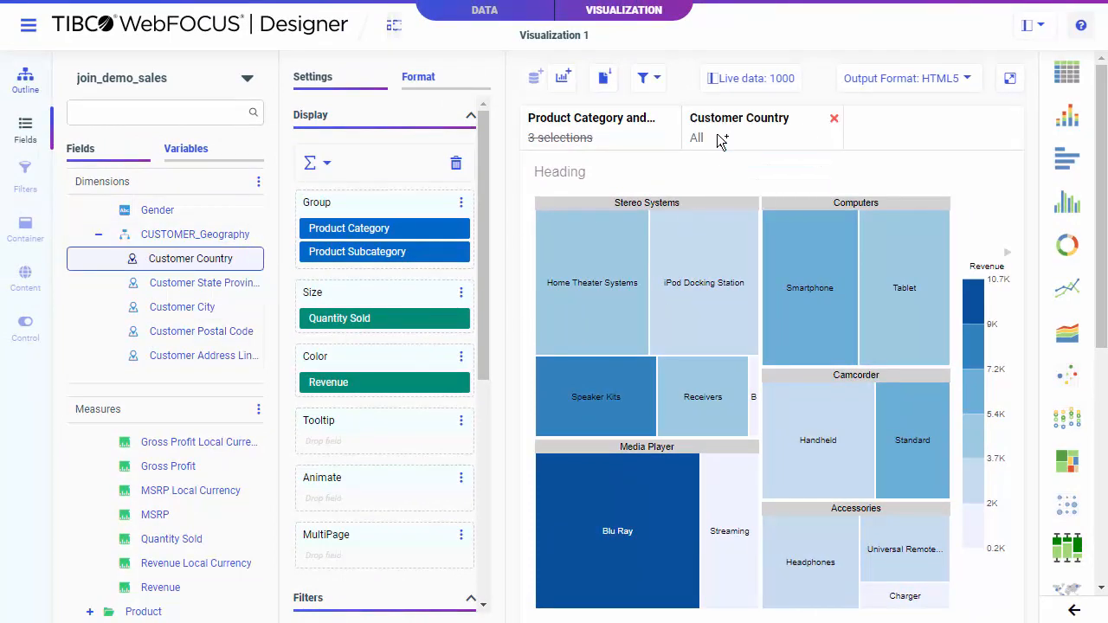
Step: Filter Customer Country to Belgium, Brazil, Canada and Czech Republic
left_click(721, 141)
left_click(742, 265)
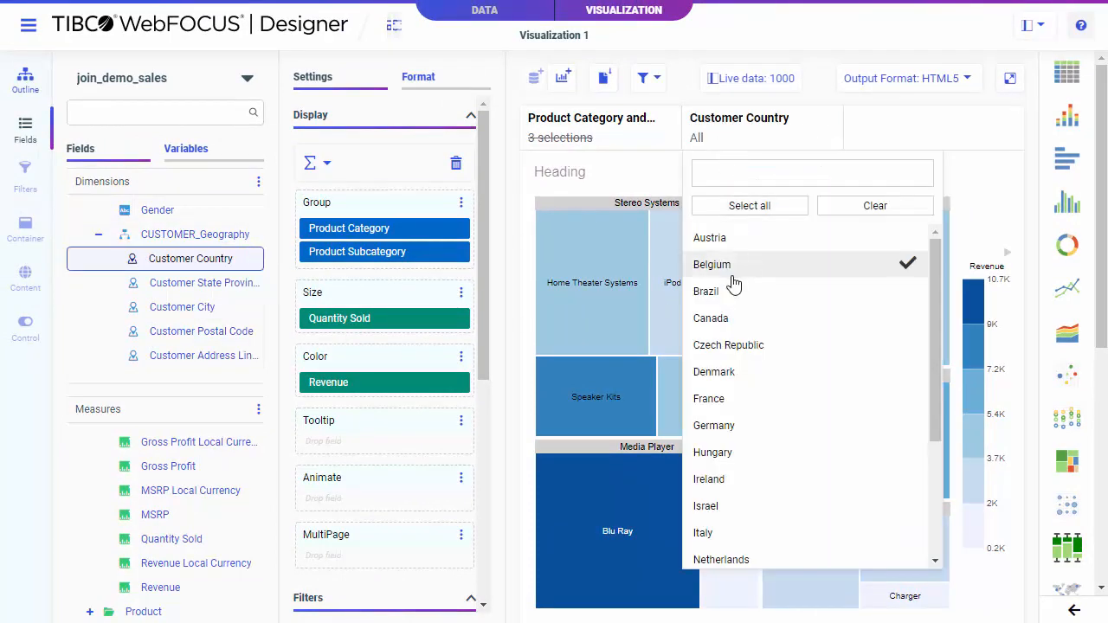
left_click(734, 291)
left_click(730, 318)
left_click(735, 344)
left_click(877, 143)
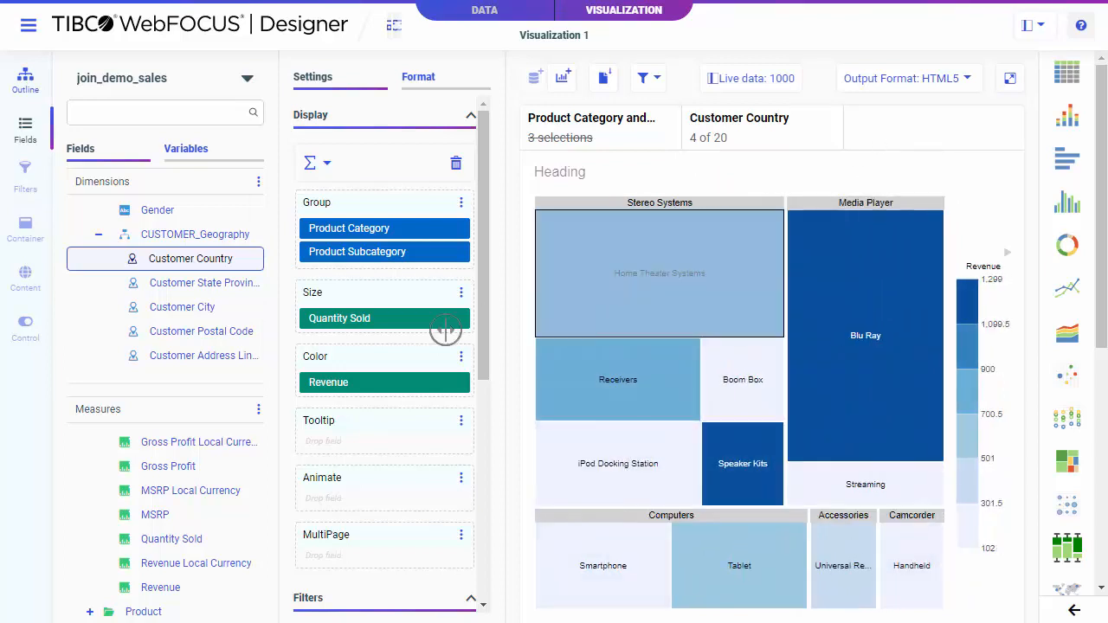
Step: Add a Customer State Province filter prompt, open its value list, and remove it again
left_click_drag(197, 293, 881, 130)
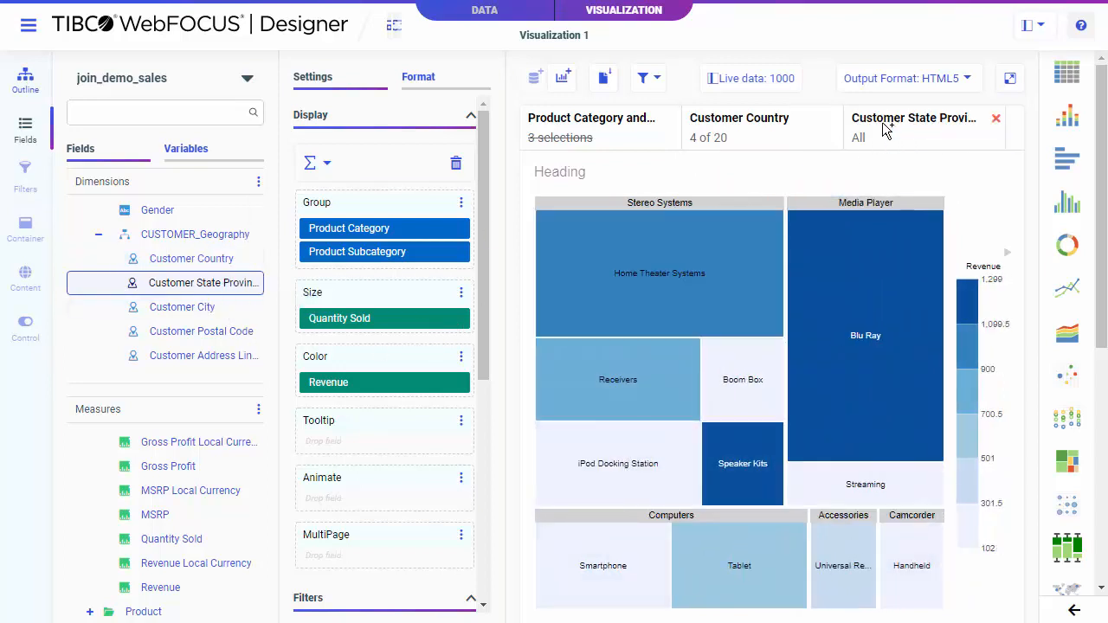
left_click(882, 148)
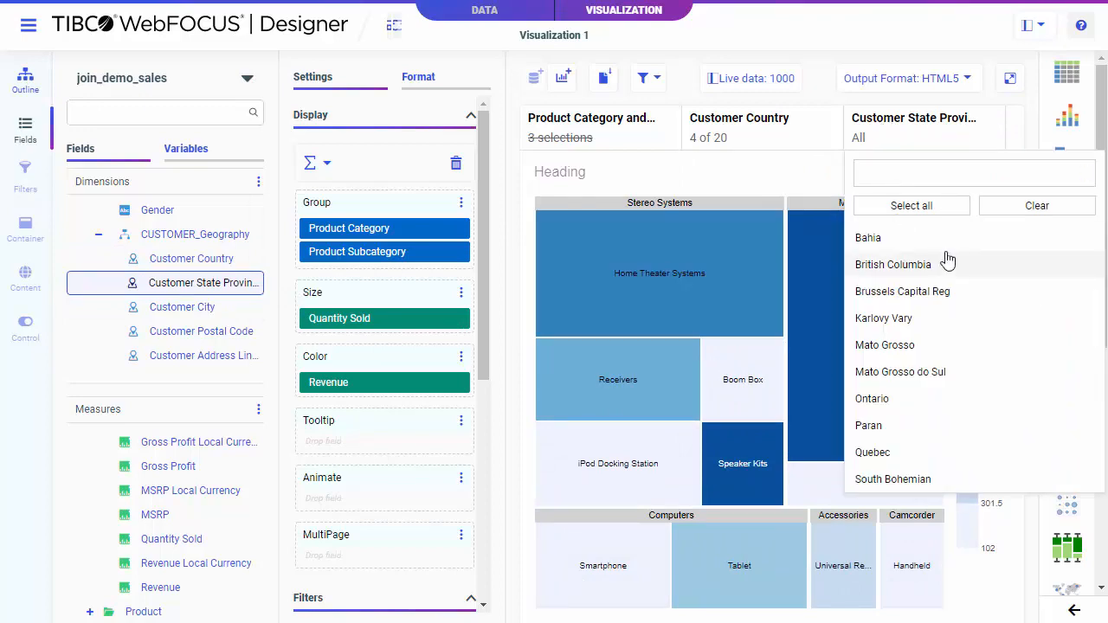
left_click(795, 185)
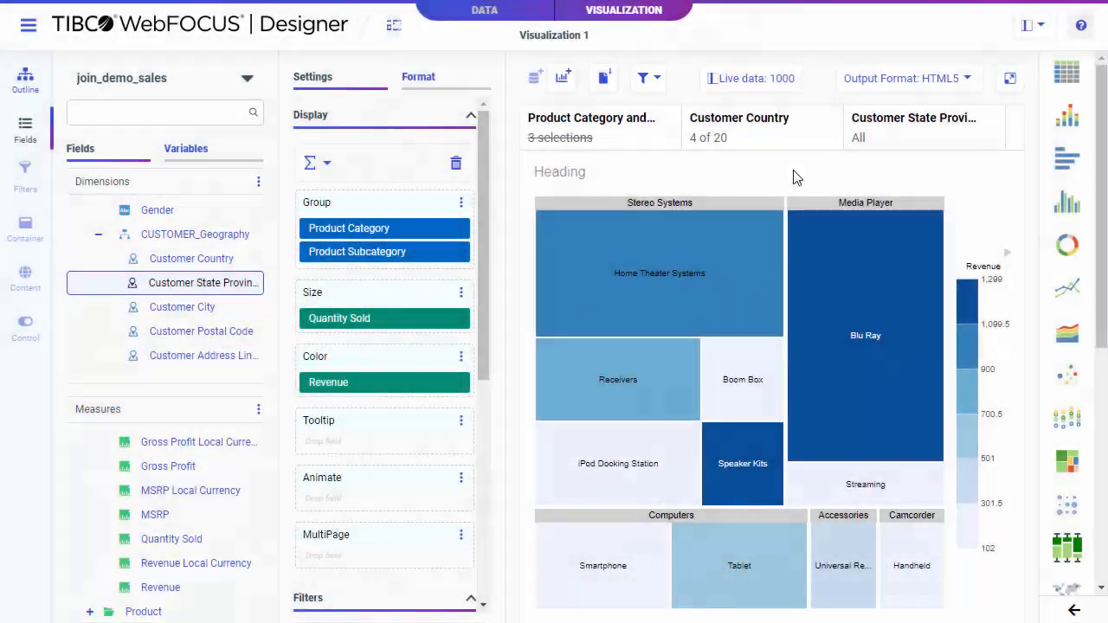
left_click(999, 121)
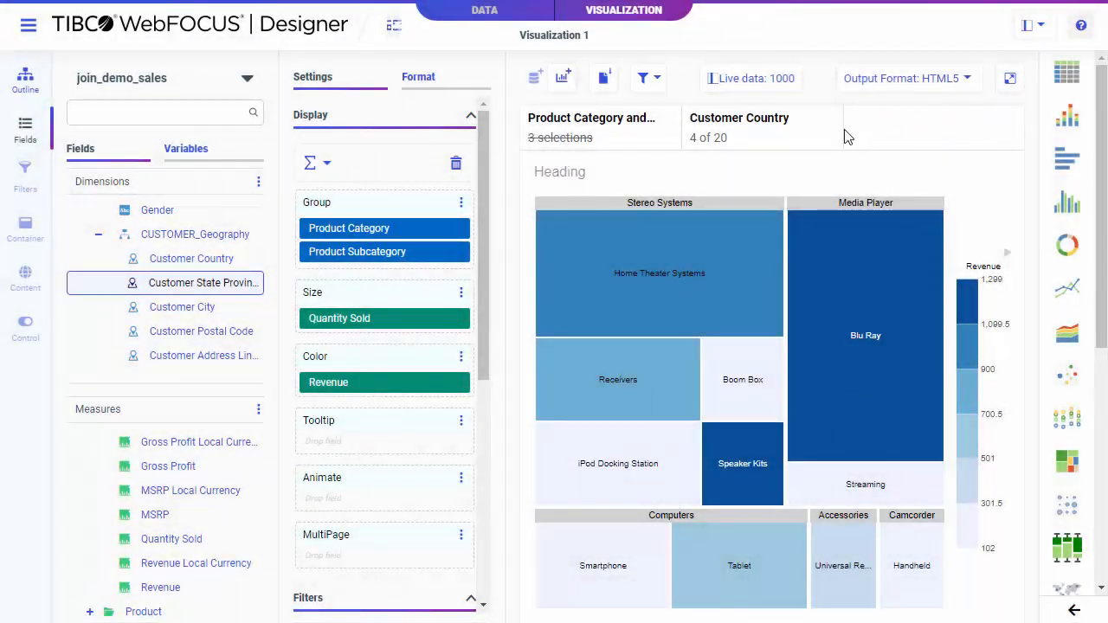
Step: Remove the Customer Country and Product Category filters from the filter bar
left_click(834, 121)
left_click(674, 121)
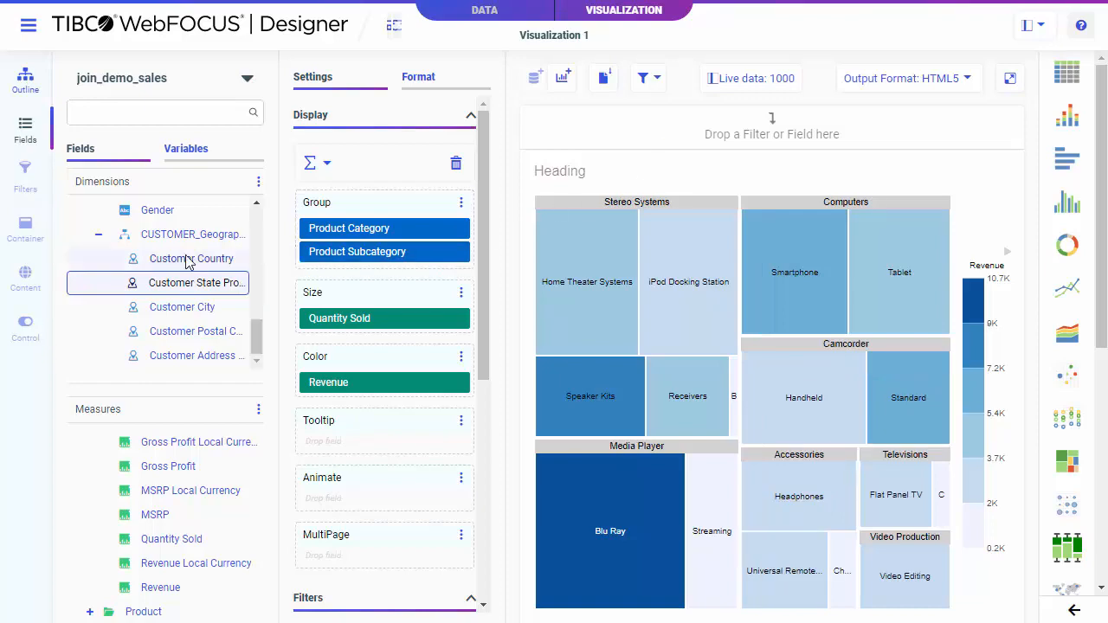
Step: Add a Customer Country filter to the treemap, keeping only Belgium, Brazil, Canada and Czech Republic
scroll(341, 292, "down", 2)
left_click_drag(215, 258, 393, 500)
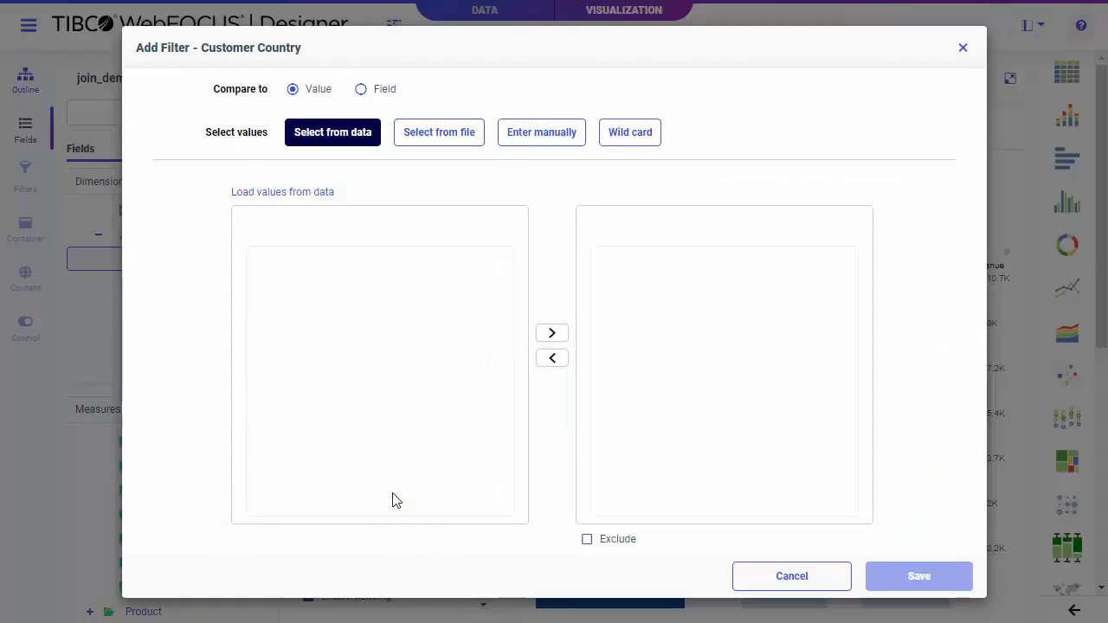
left_click(315, 196)
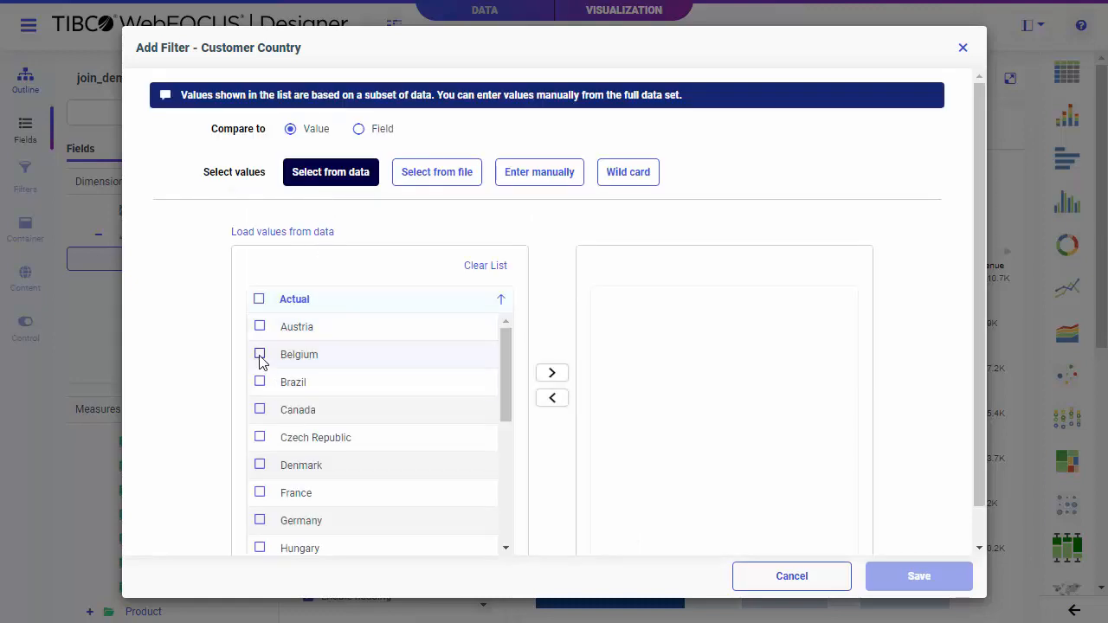
left_click(259, 355)
left_click(259, 381)
left_click(258, 410)
left_click(263, 438)
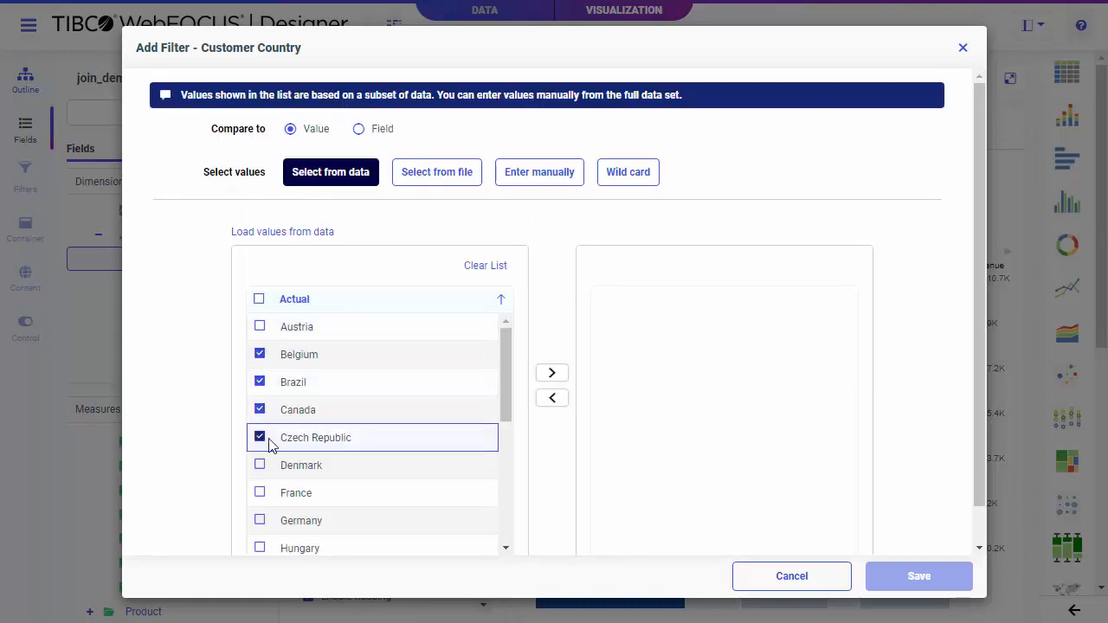
left_click(550, 374)
left_click(916, 578)
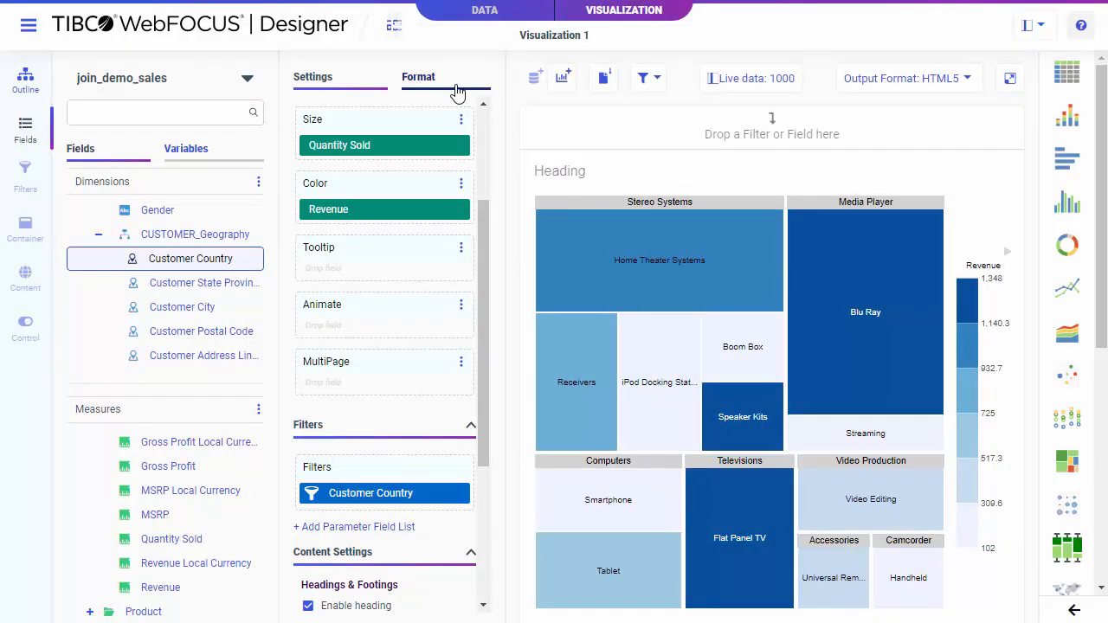
left_click(449, 97)
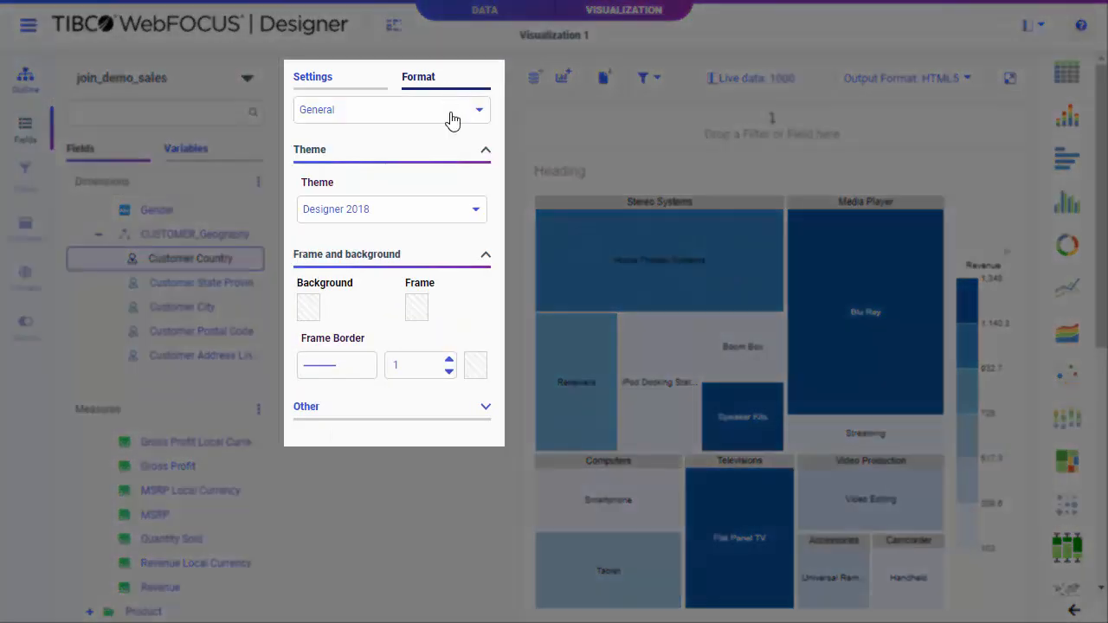
left_click(450, 123)
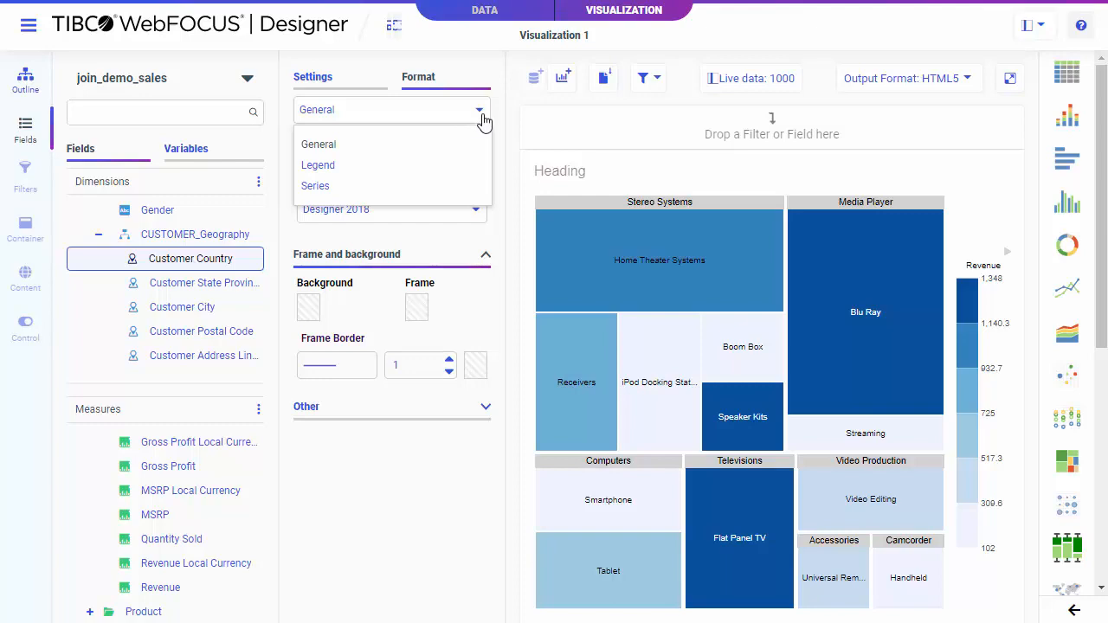
left_click(481, 119)
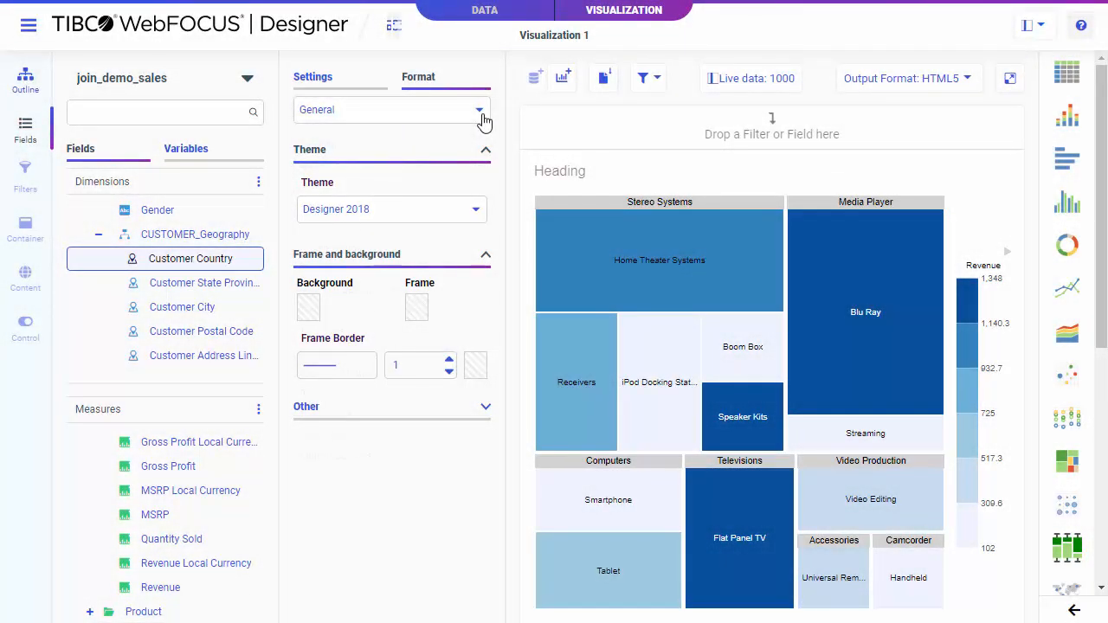
left_click(951, 81)
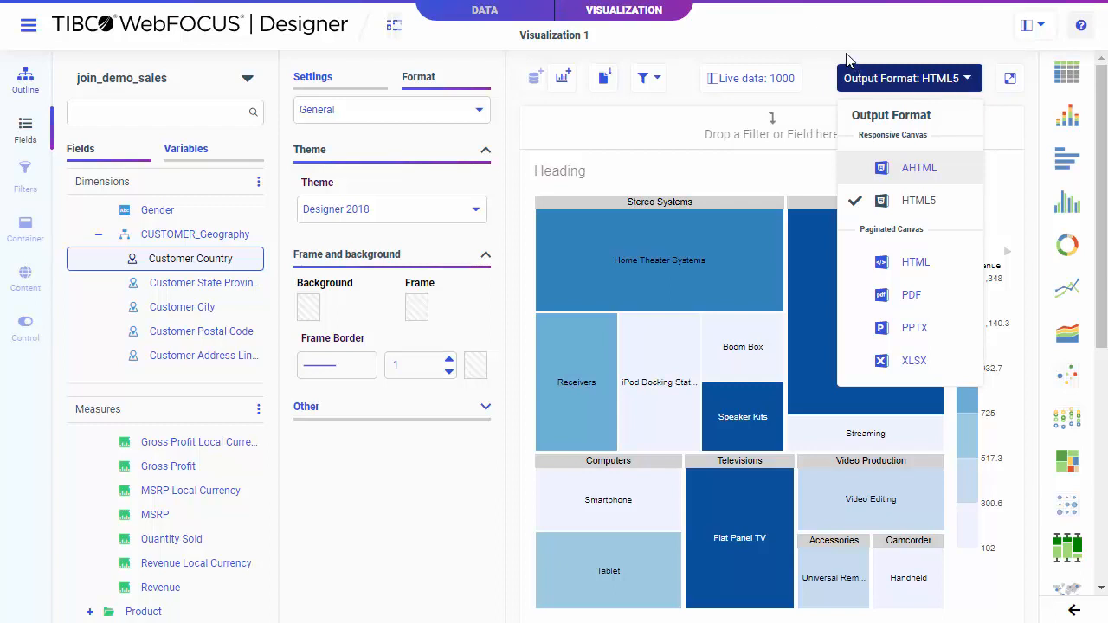
left_click(803, 34)
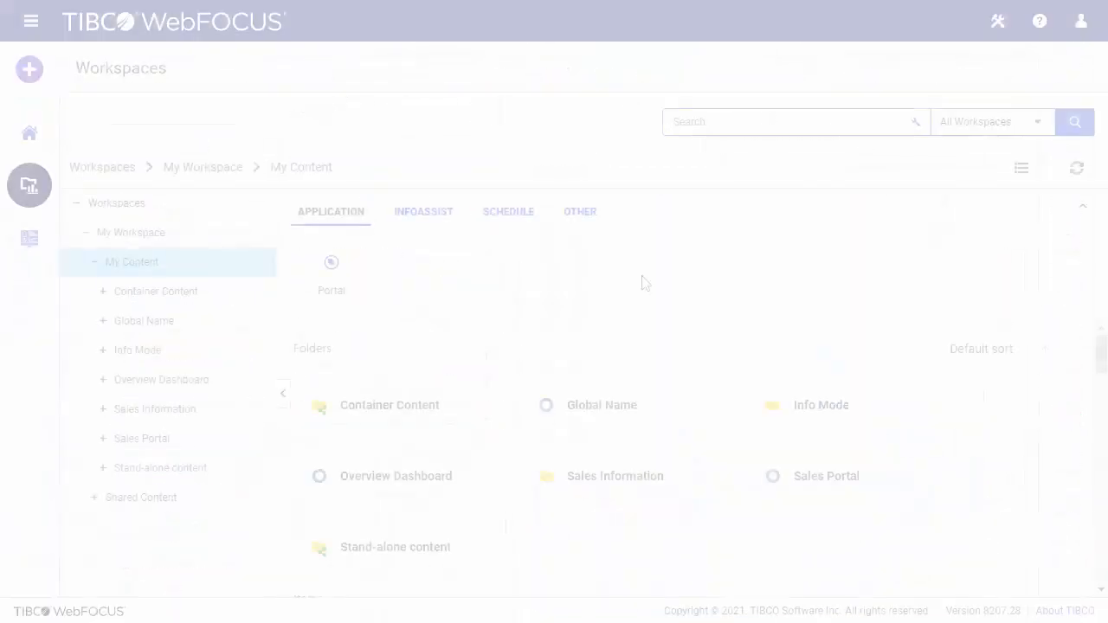
Step: Start a new visualization page and place the Country Revenue Pie Chart from the Sales Information folder on it
left_click(44, 73)
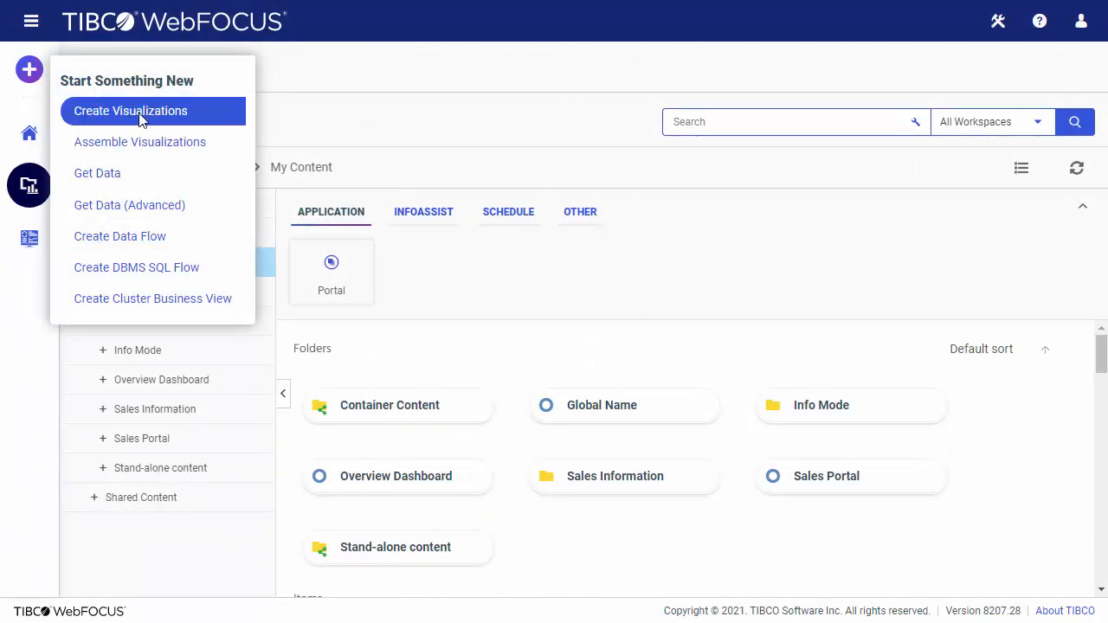
left_click(141, 119)
left_click(274, 279)
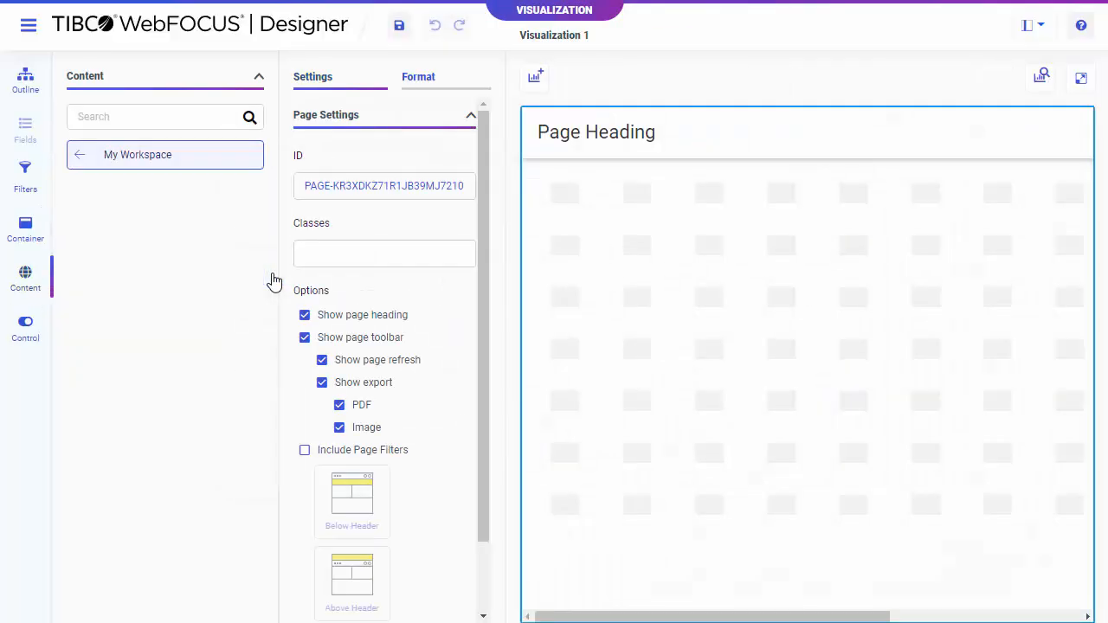
left_click(217, 246)
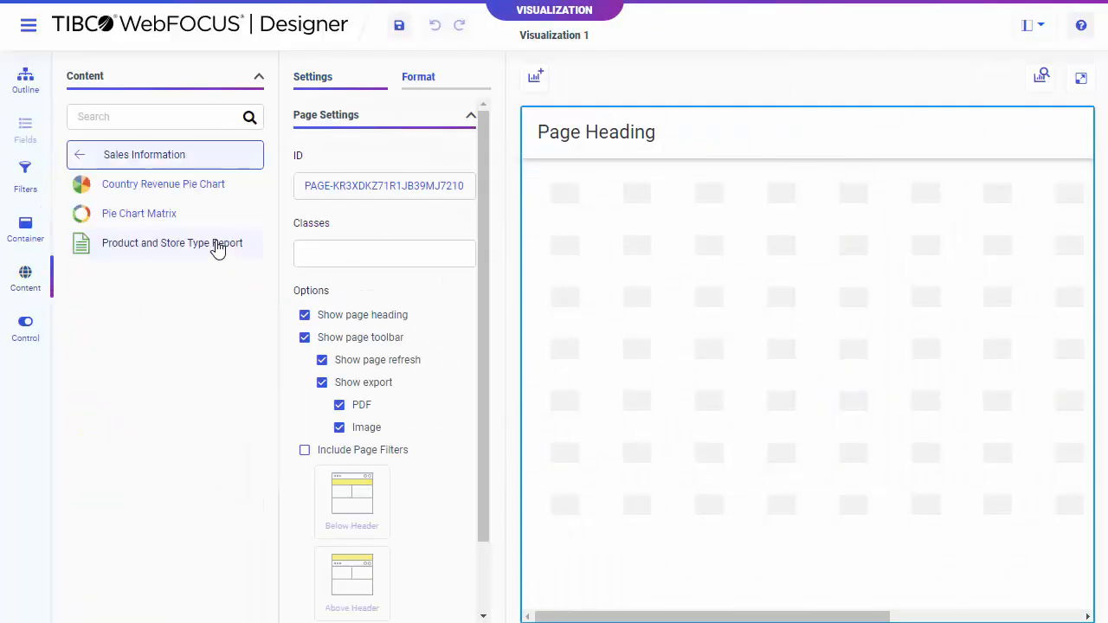
left_click_drag(134, 190, 593, 235)
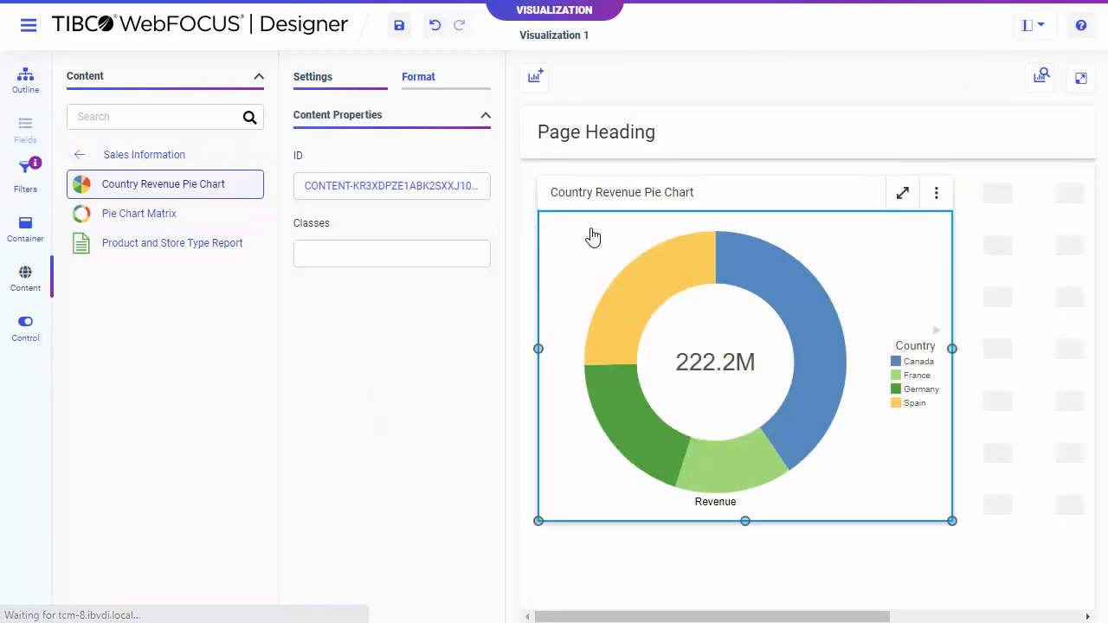
Step: Place the Country Sales Report from Stand-alone content beside the pie chart and add all filters to the page
left_click(164, 154)
left_click(148, 269)
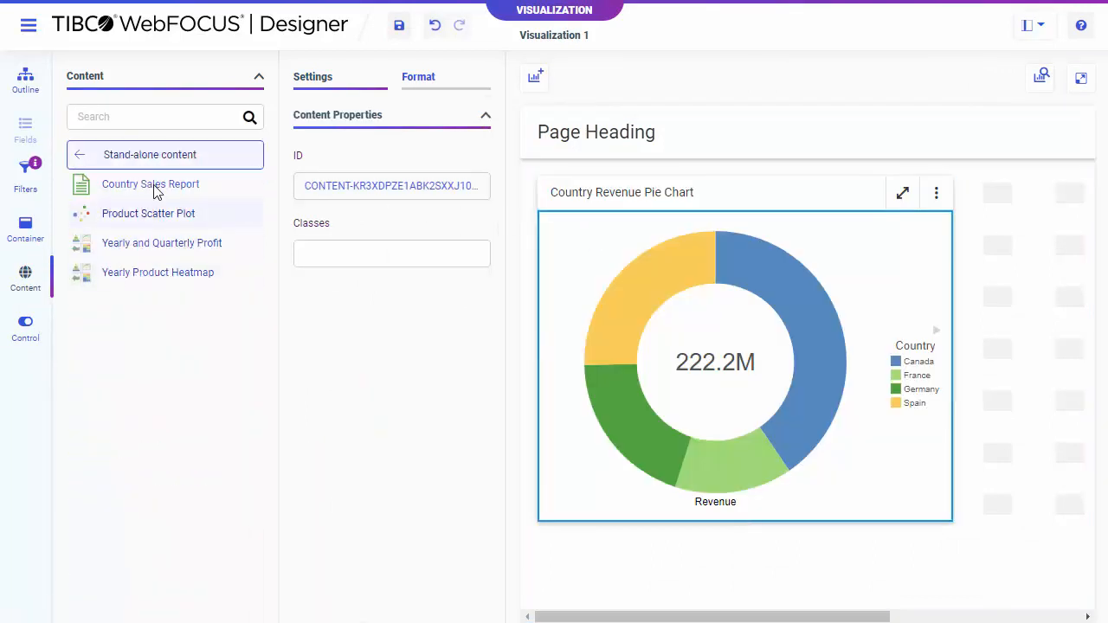
left_click_drag(156, 192, 1017, 299)
left_click(23, 181)
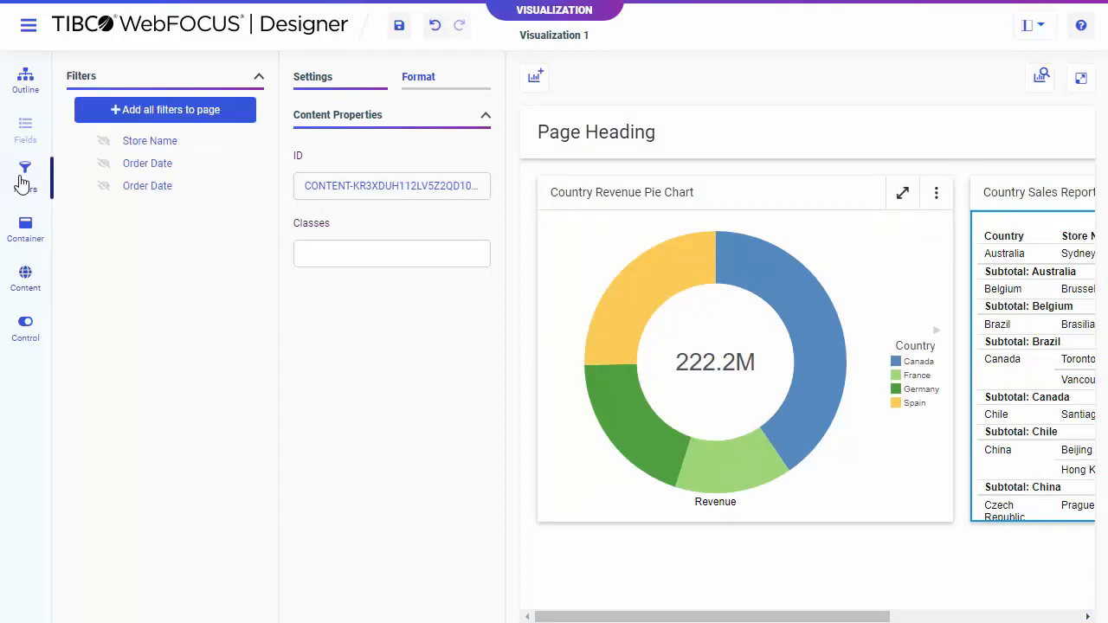
left_click(181, 114)
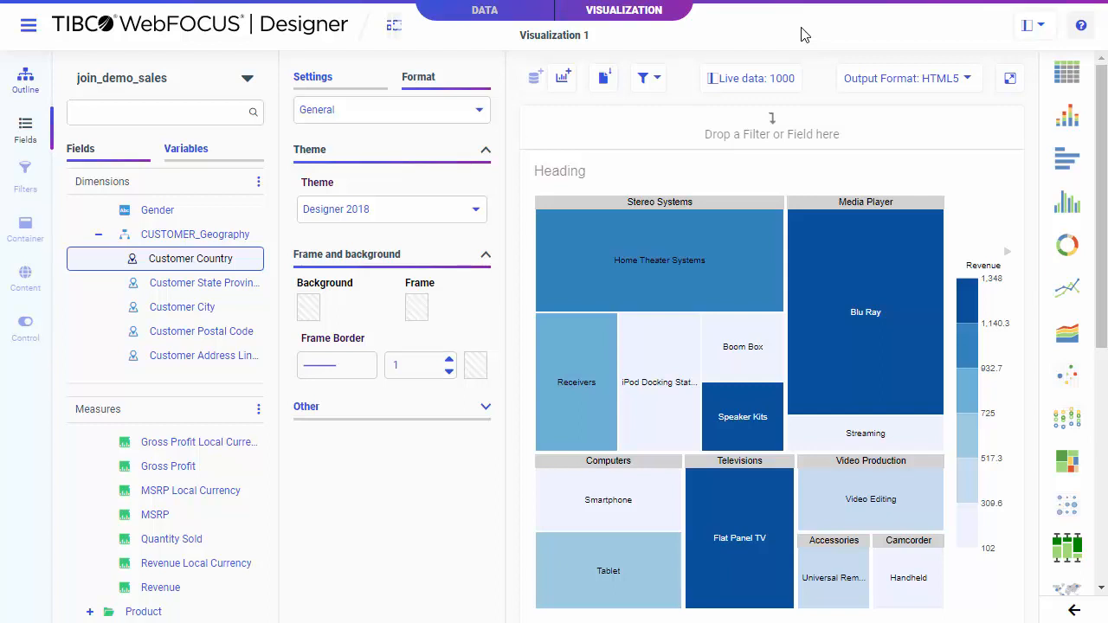
Step: Insert a second container on the treemap page and choose a report table as its content type
left_click(563, 79)
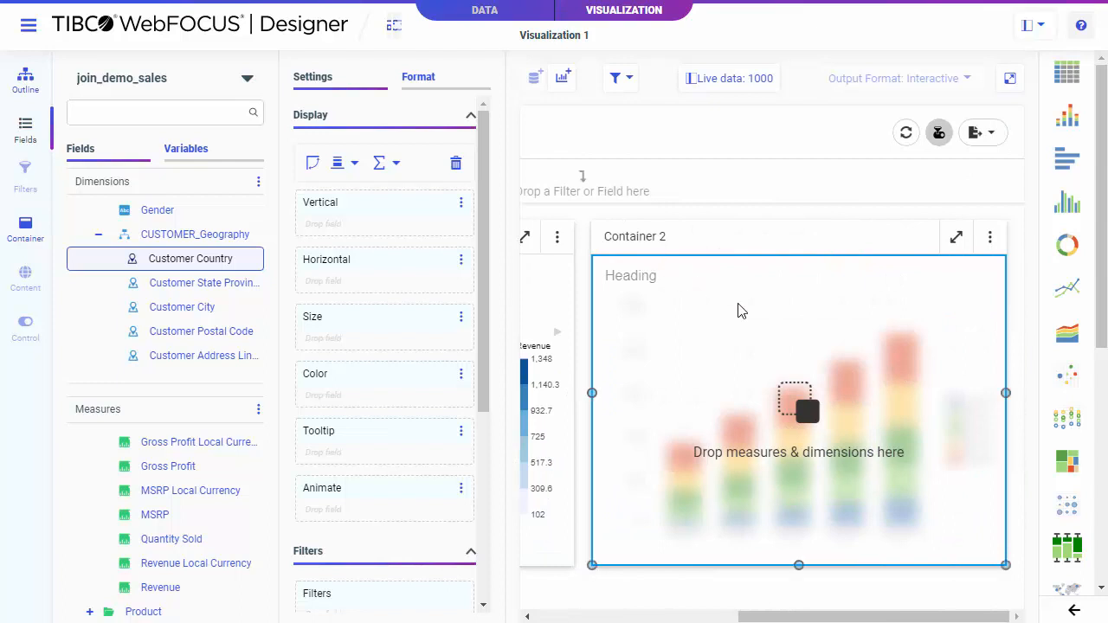
scroll(1070, 389, "down", 3)
left_click(1073, 422)
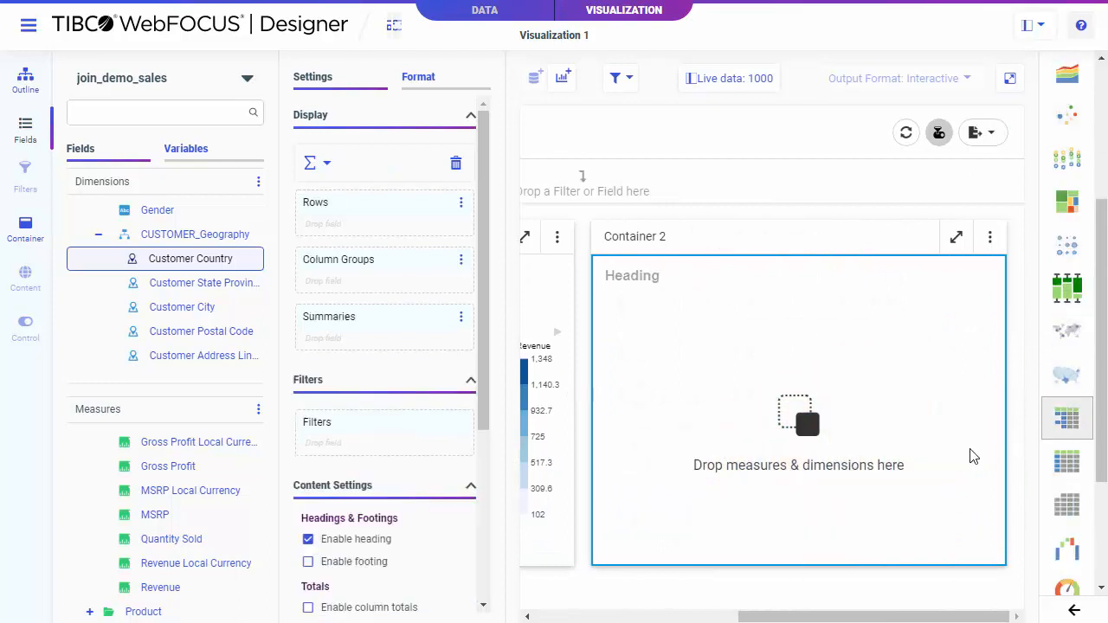
Step: Build the report with Product Category as rows and Quantity Sold and Revenue as summaries
scroll(185, 312, "down", 5)
scroll(185, 311, "up", 2)
scroll(185, 312, "up", 3)
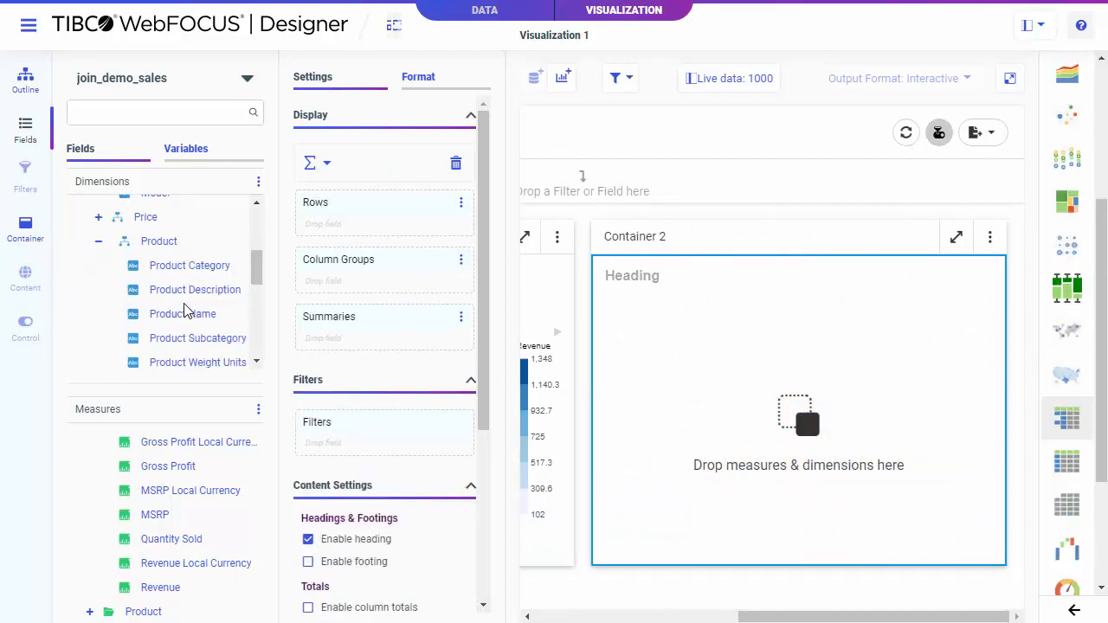
double_click(191, 268)
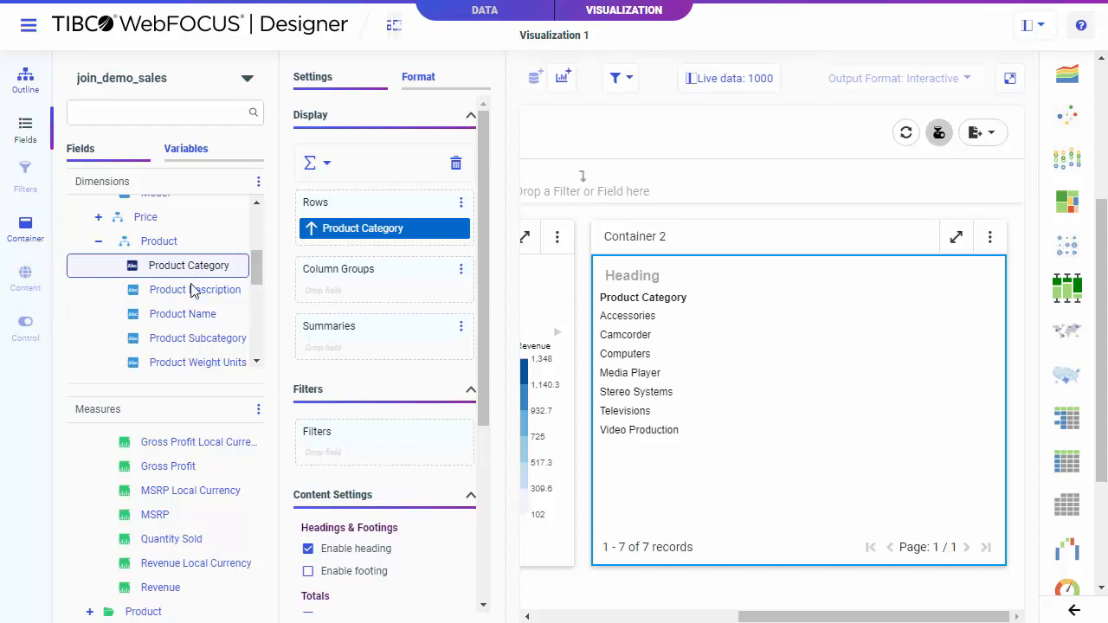
double_click(177, 536)
double_click(174, 588)
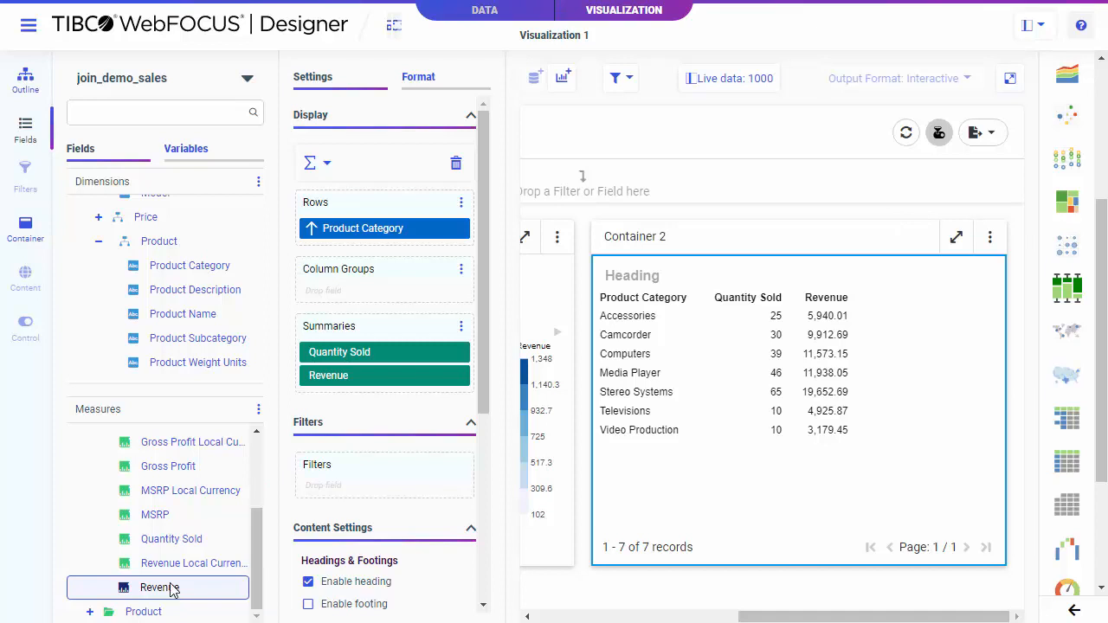
Step: Configure a Product Category drill-down to kf_target_page in Parameterized Pages, passing PRODUCT__CATEGORY from T02.JOIN_DEMO_PRODUCT.PRODUCT__CATEGORY
right_click(371, 236)
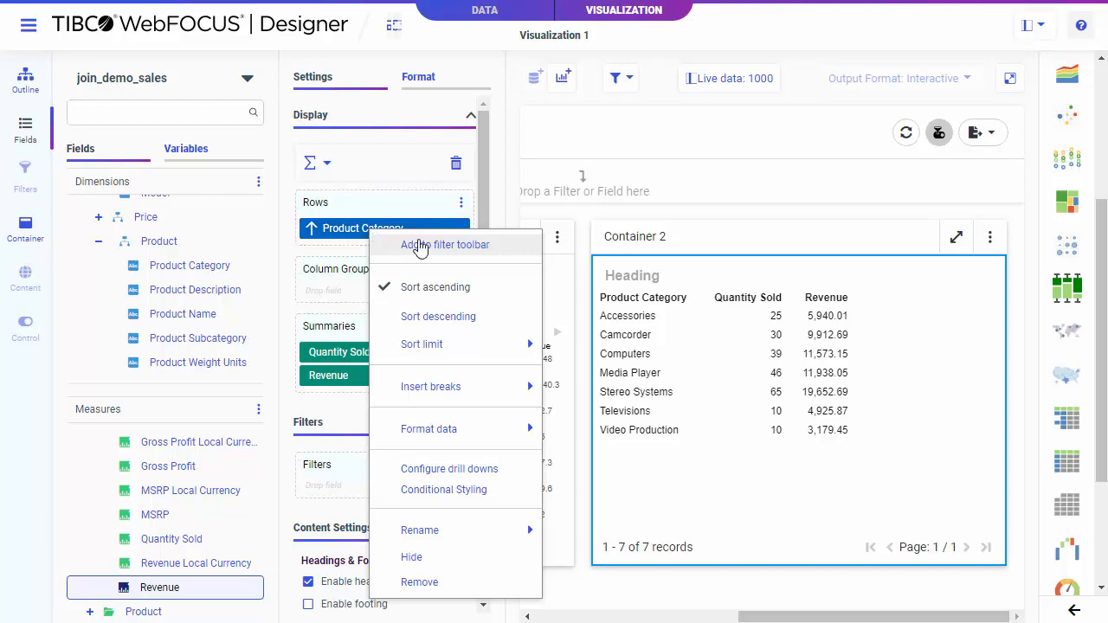
left_click(480, 471)
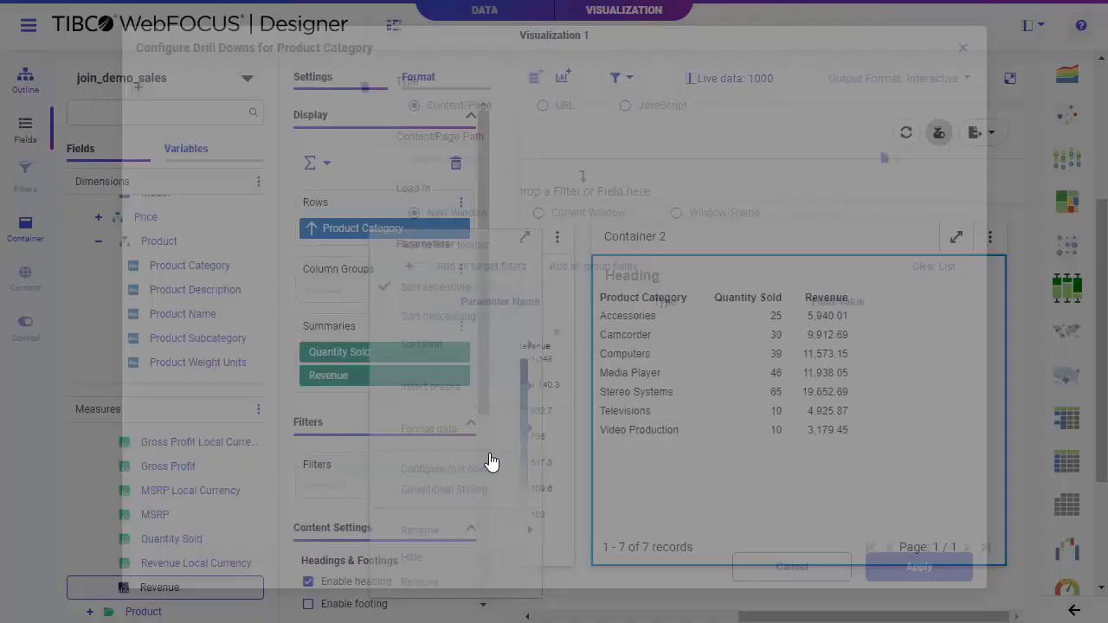
left_click(139, 92)
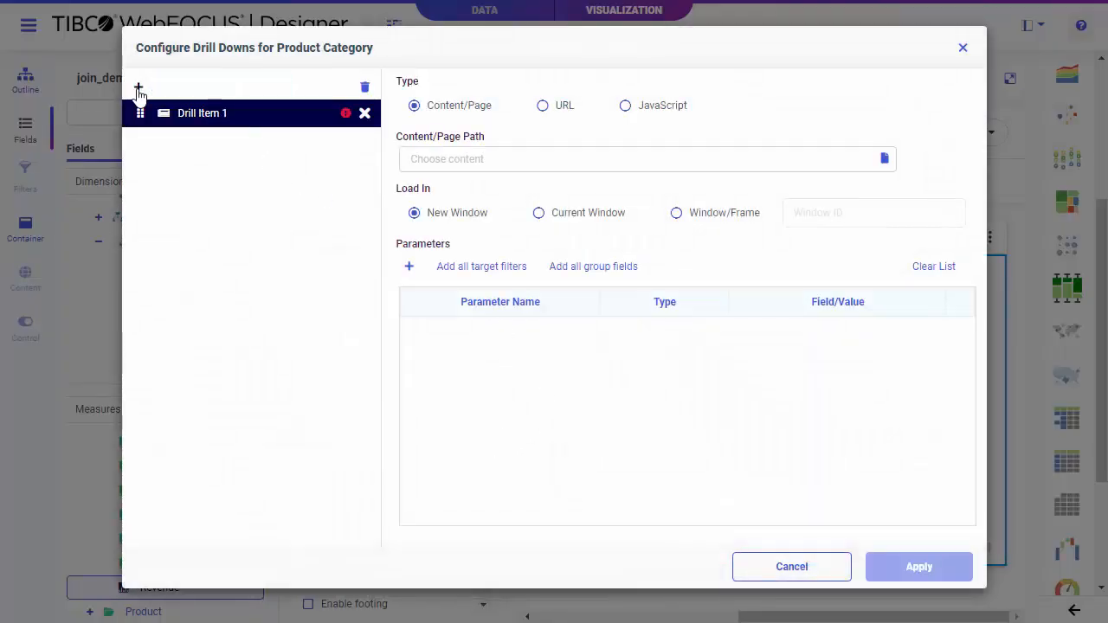
left_click(883, 158)
double_click(223, 190)
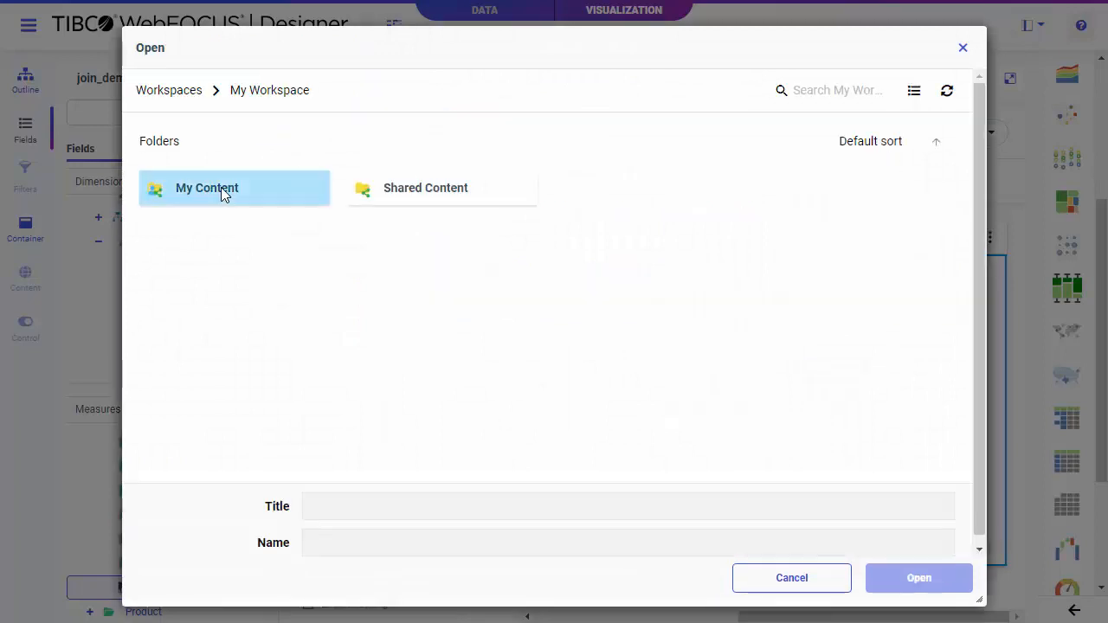
double_click(446, 242)
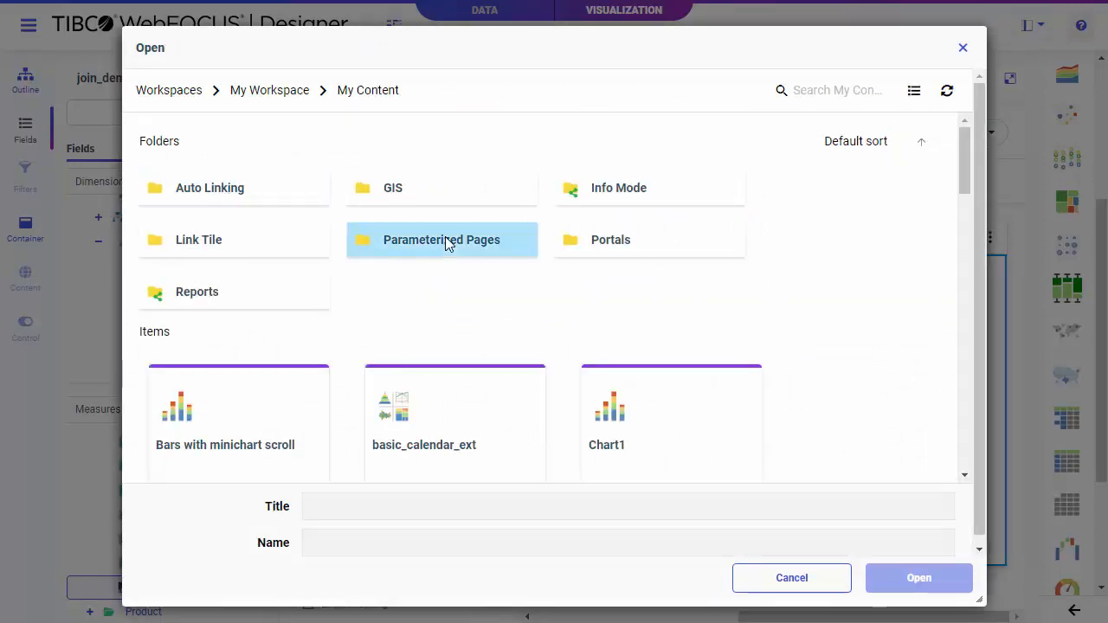
left_click(639, 260)
double_click(639, 260)
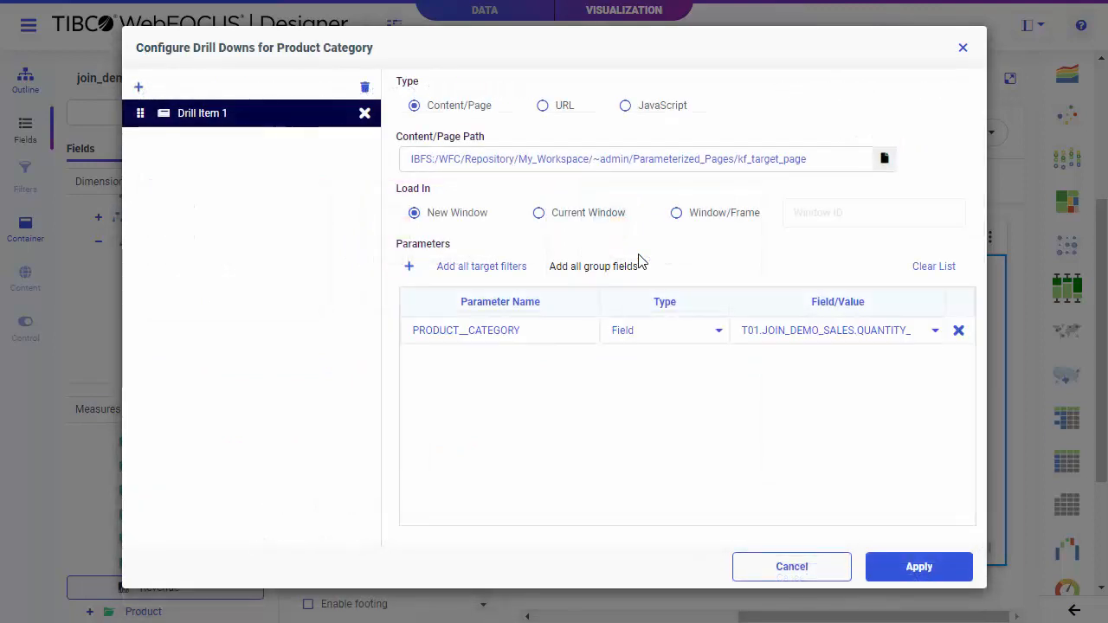
left_click(865, 338)
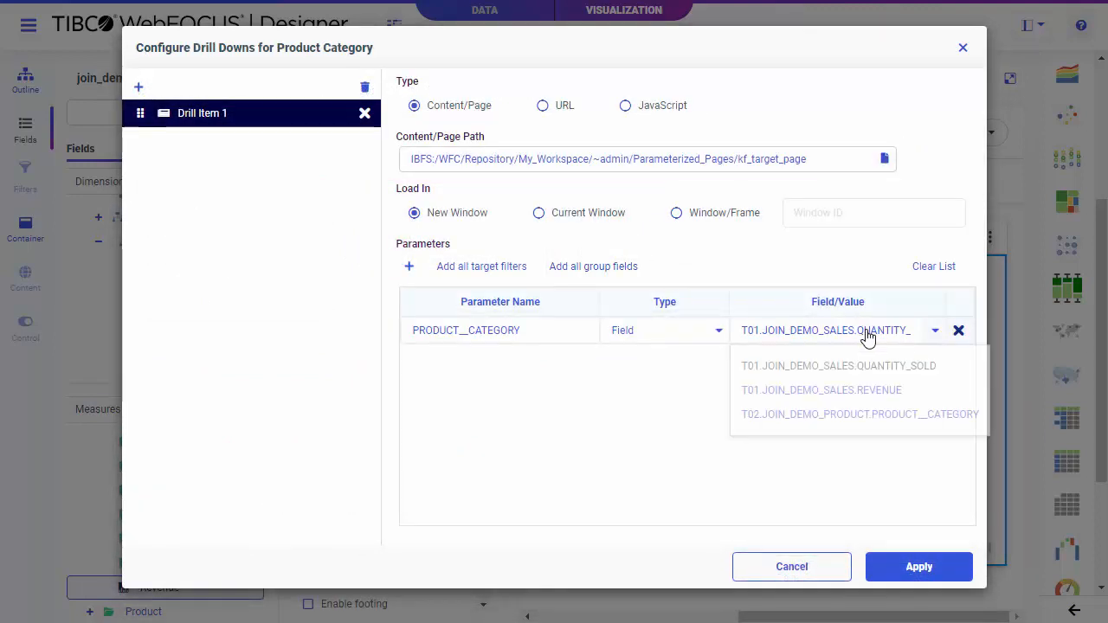
left_click(875, 415)
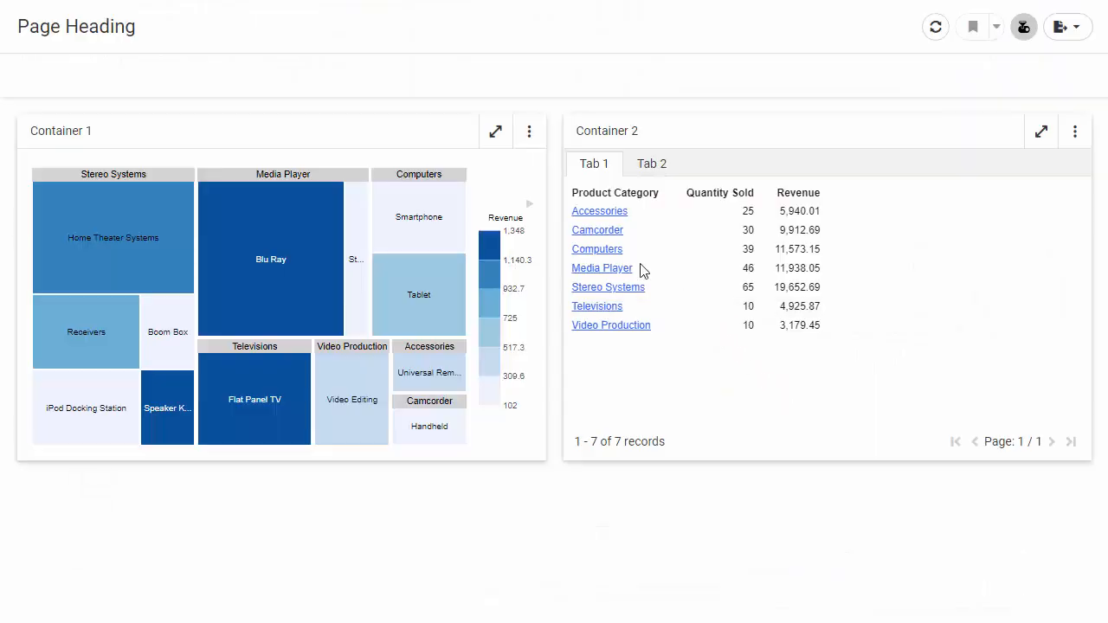
Step: Drill down on Computers in the running report to open the target dashboard
left_click(598, 251)
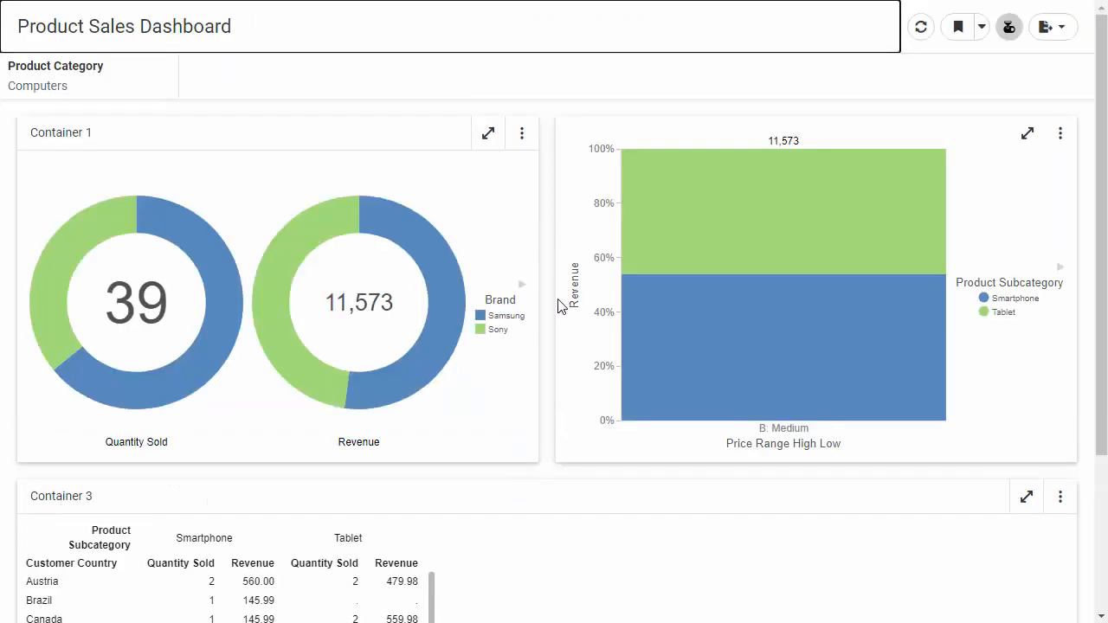
scroll(559, 305, "down", 3)
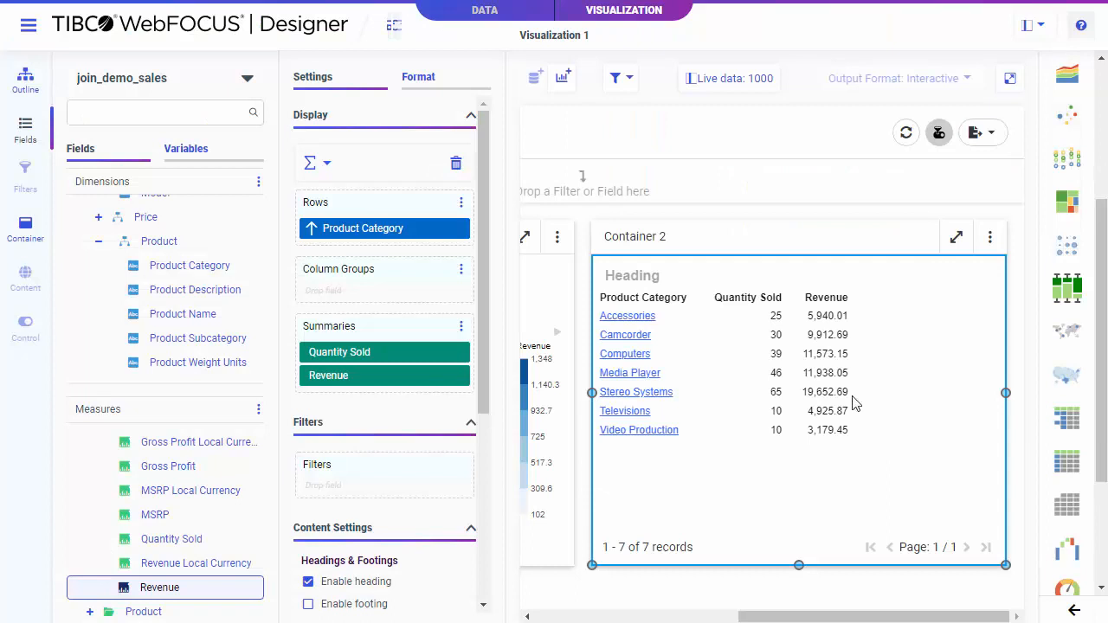
Step: Select Container 2 and open its container format styles
left_click(702, 239)
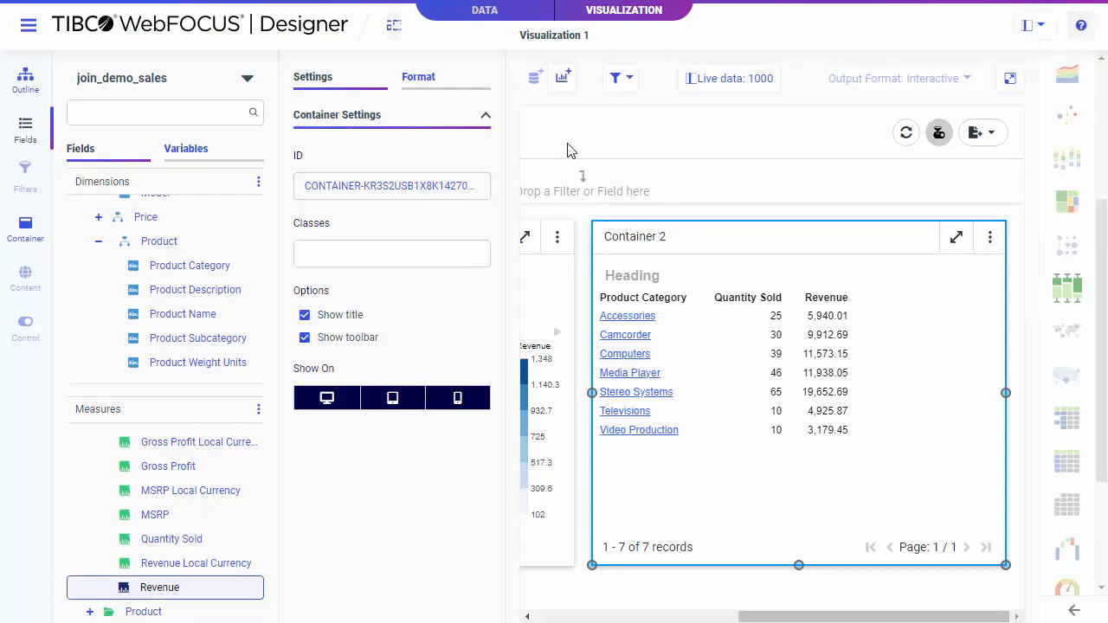
left_click(440, 79)
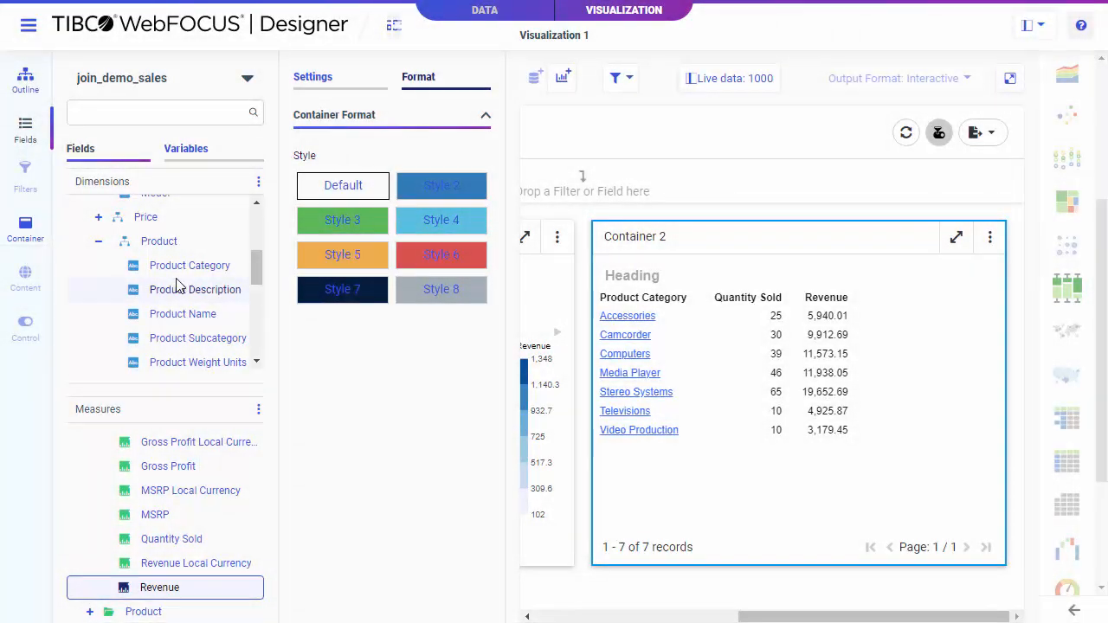
Step: Add the Brand field to Container 2 as content in a new tab, with Quantity Sold as the vertical measure
scroll(186, 286, "down", 2)
left_click(99, 301)
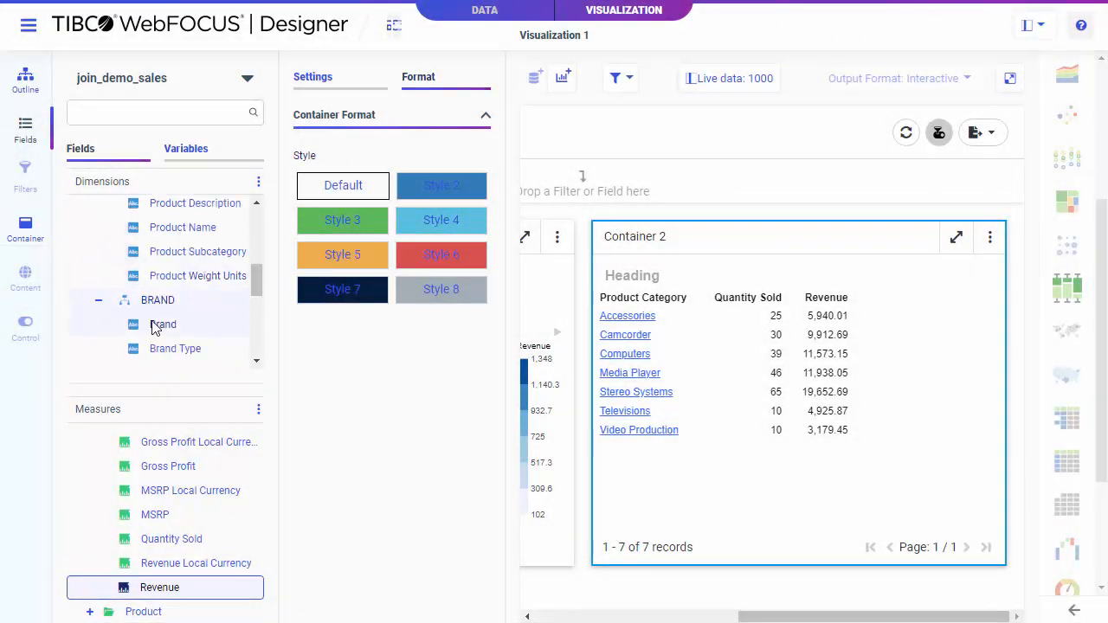
left_click(184, 329)
left_click_drag(184, 333, 754, 238)
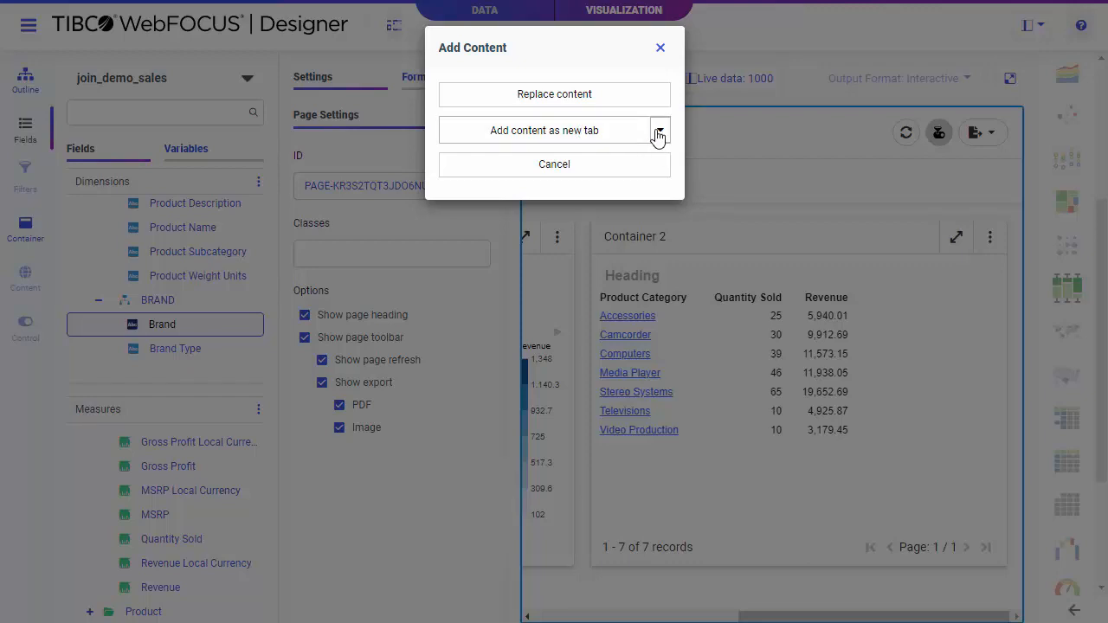
left_click(660, 132)
left_click(645, 166)
left_click(640, 178)
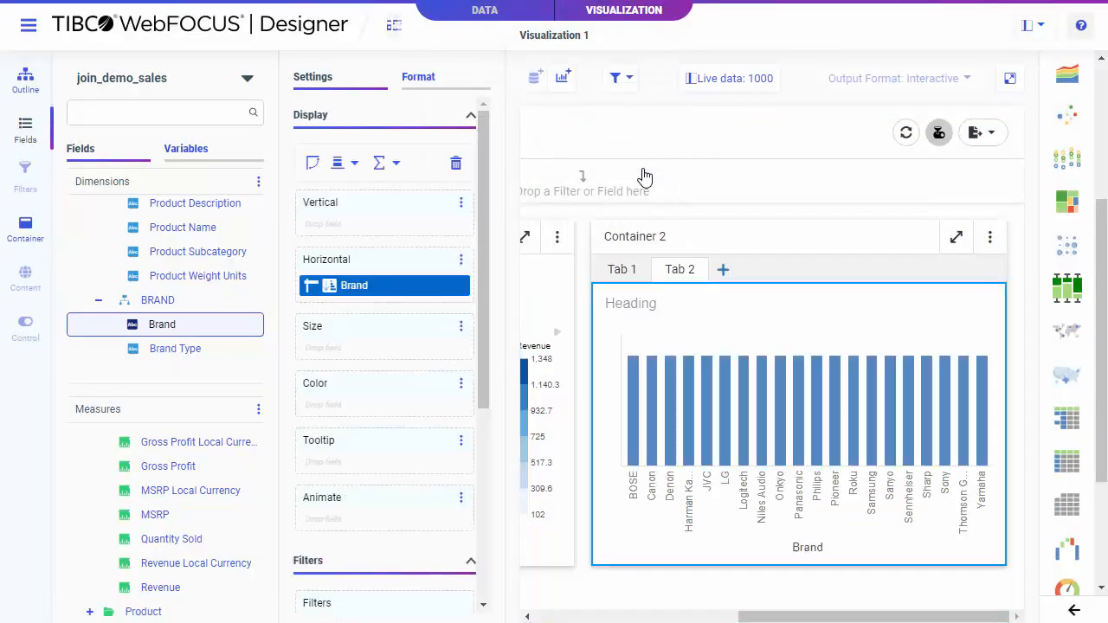
double_click(193, 539)
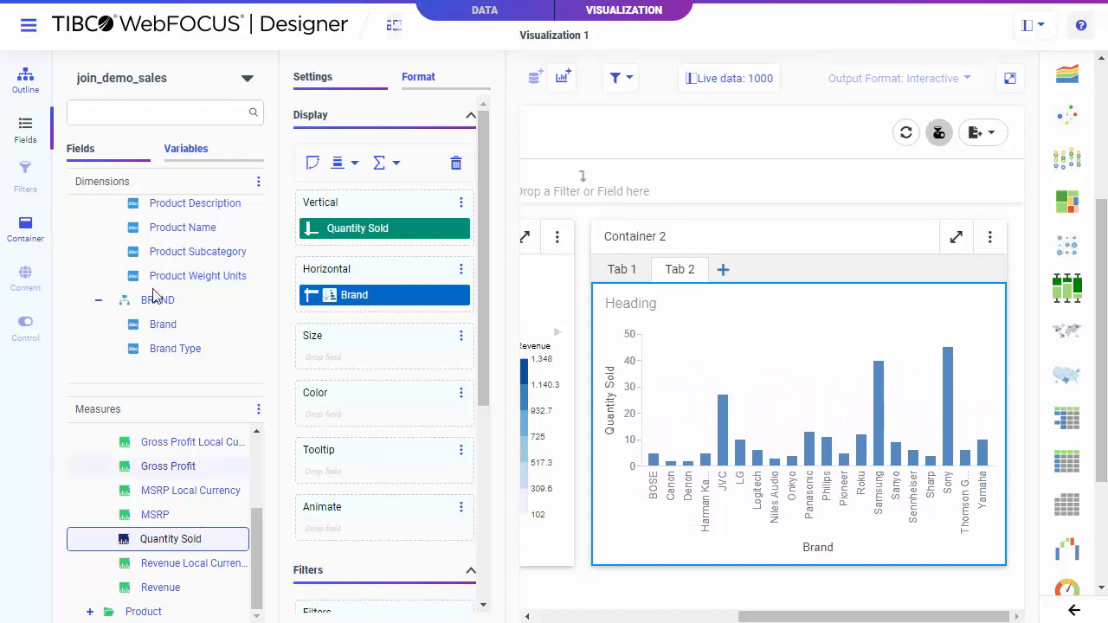
Step: Select Container 2 in the outline and give it the class panel
left_click(26, 83)
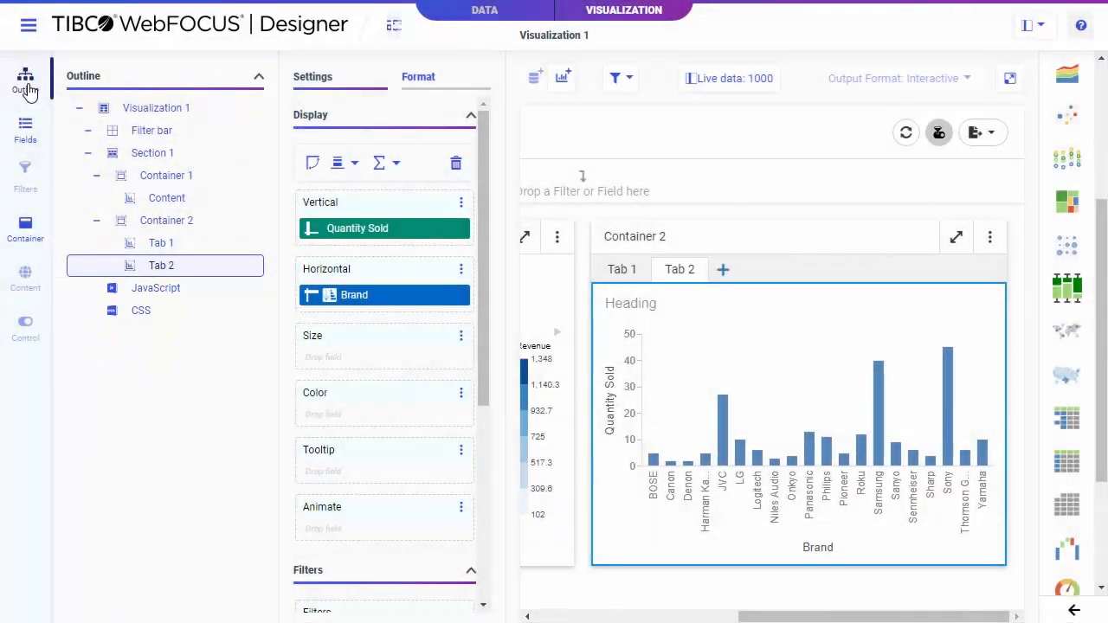
left_click(175, 221)
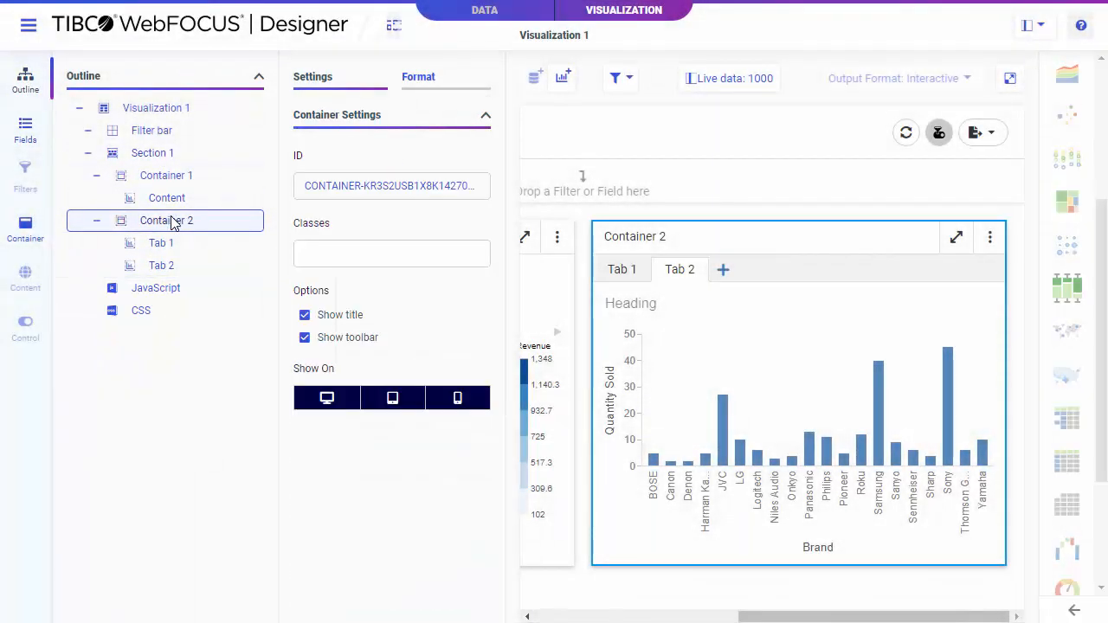
left_click(331, 253)
type("panel")
Step: Write embedded CSS giving the .panel class a background-color of #00a0d0, then close the CSS editor
left_click(145, 311)
left_click(355, 100)
key("Return")
key("Return")
type(".panel {")
key("Return")
type("b")
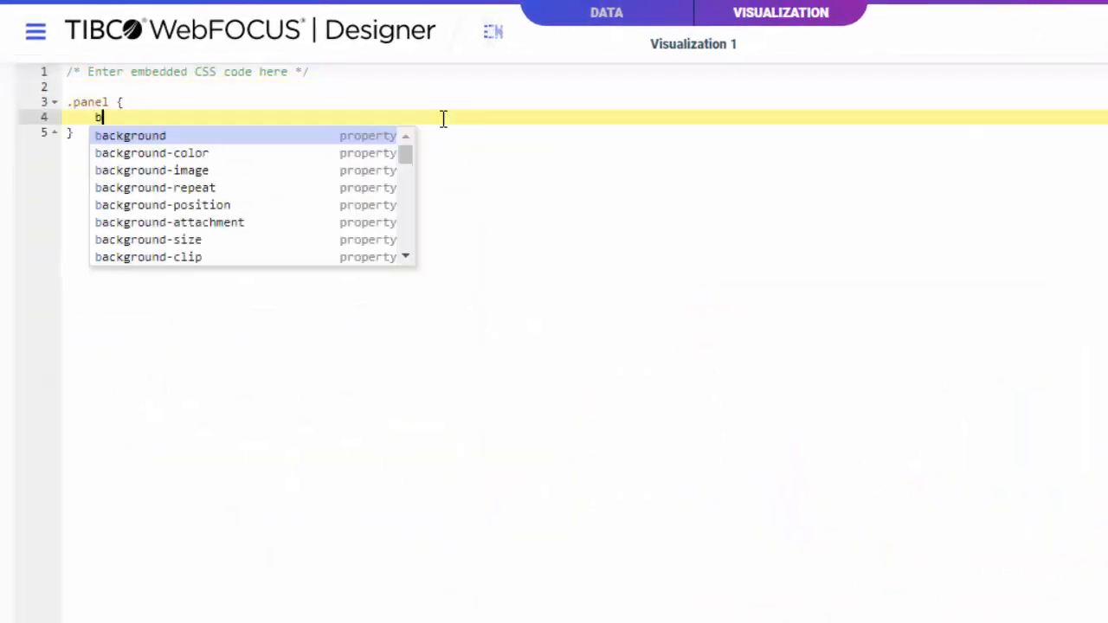
type("ackground")
key("Down")
key("Return")
type("#00a0d0;")
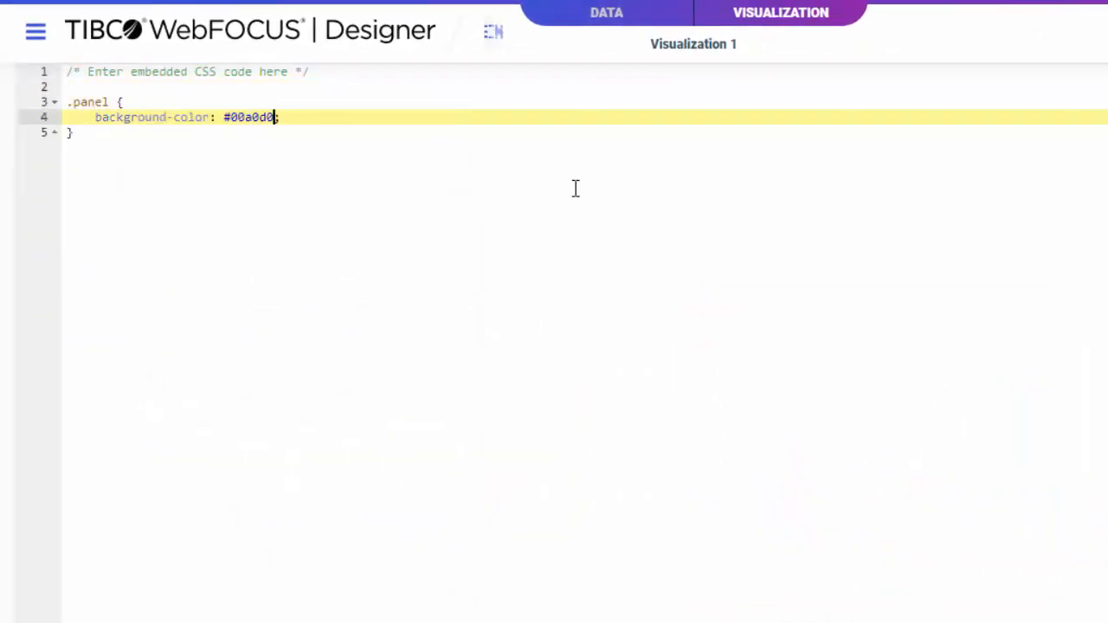
left_click(1079, 32)
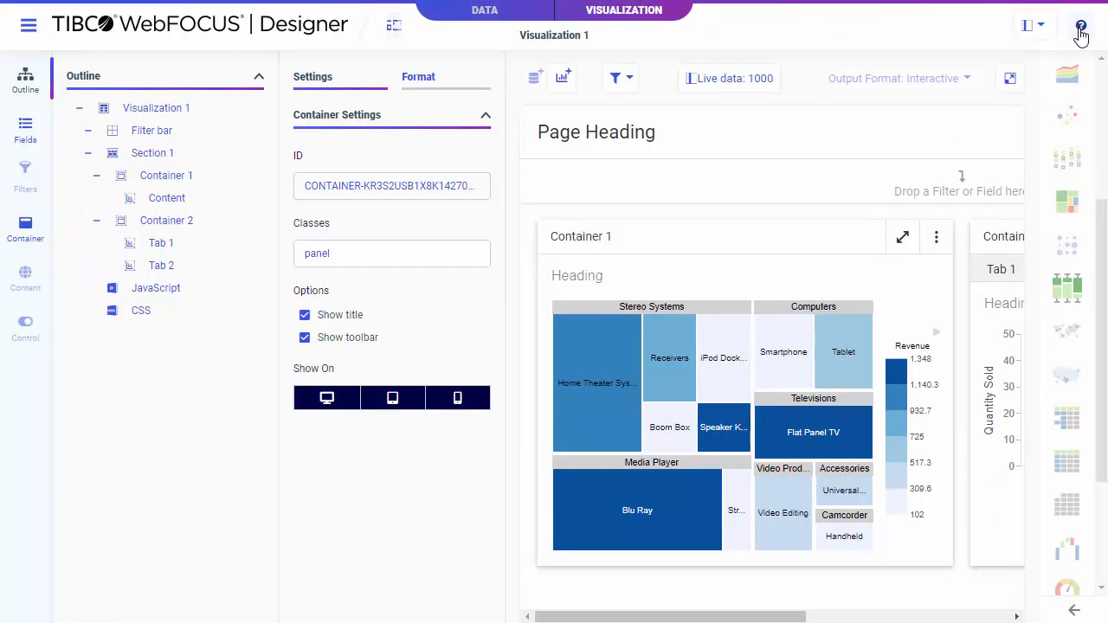
Step: Run the page and view Container 2's Tab 2 in the output
left_click(1012, 78)
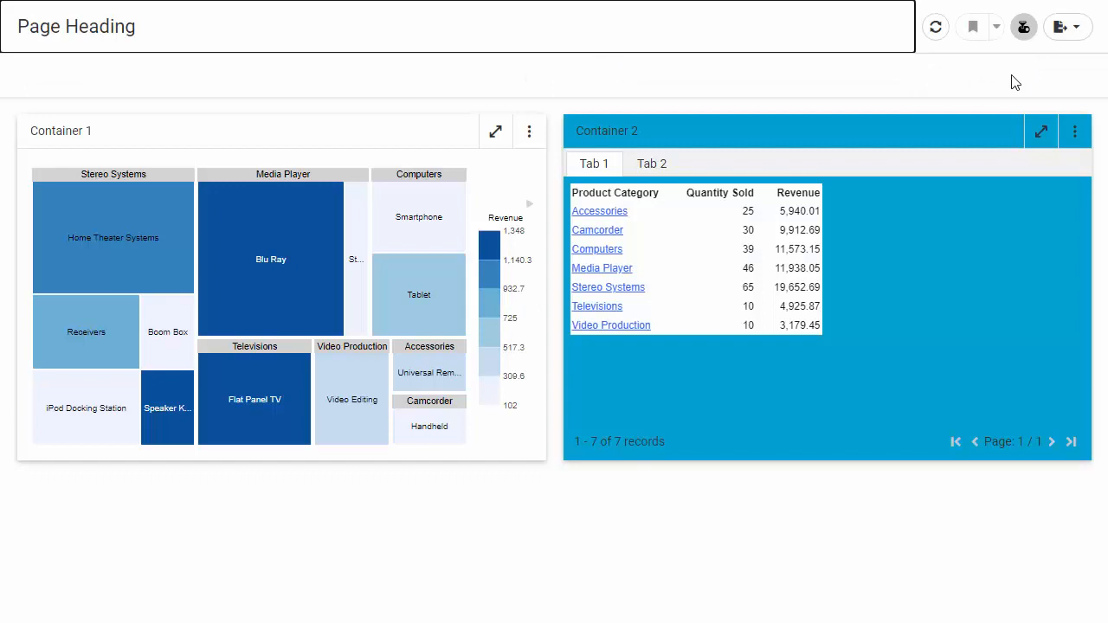
left_click(652, 165)
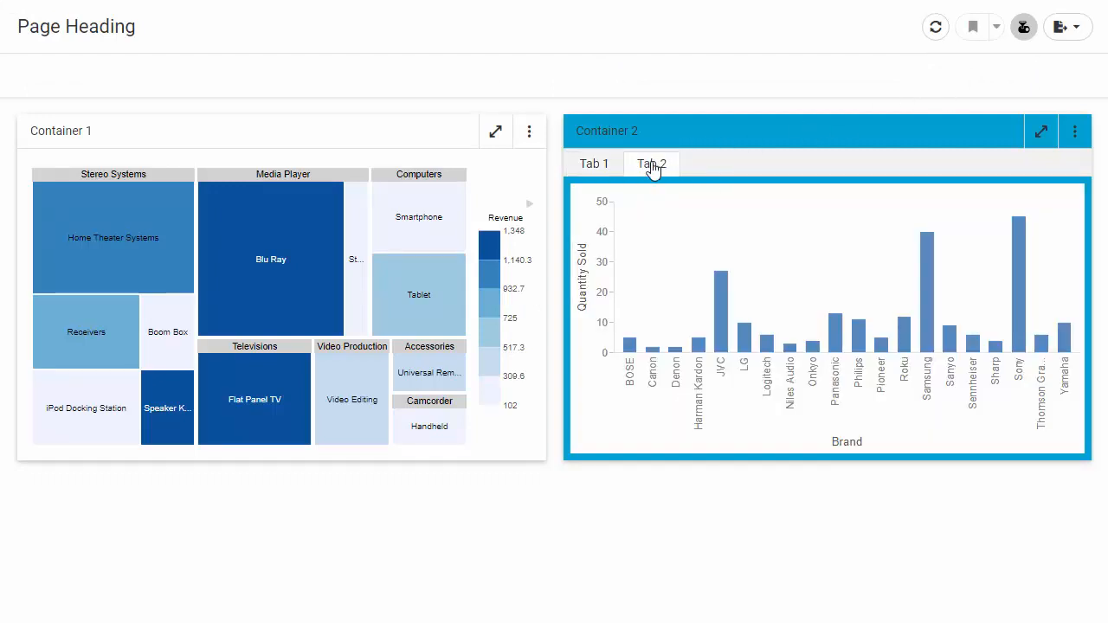